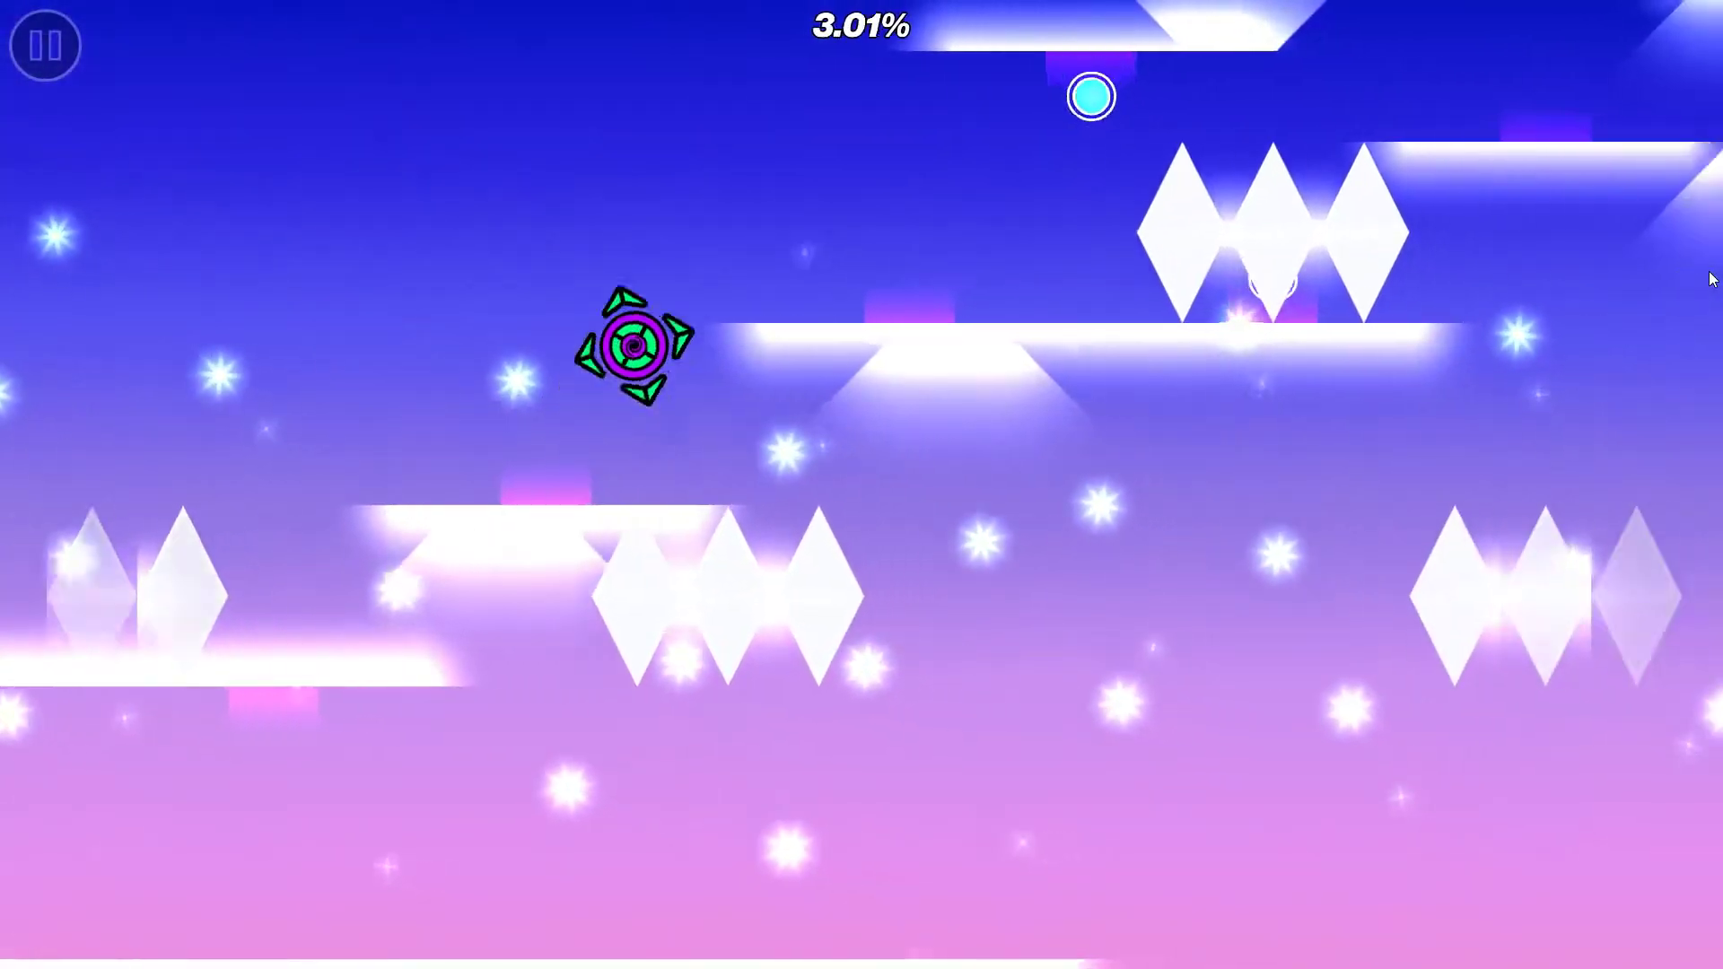
# Bounce the ball through the opening cyan, pink and green orb sections past the spikes.
pyautogui.click(1683, 288)
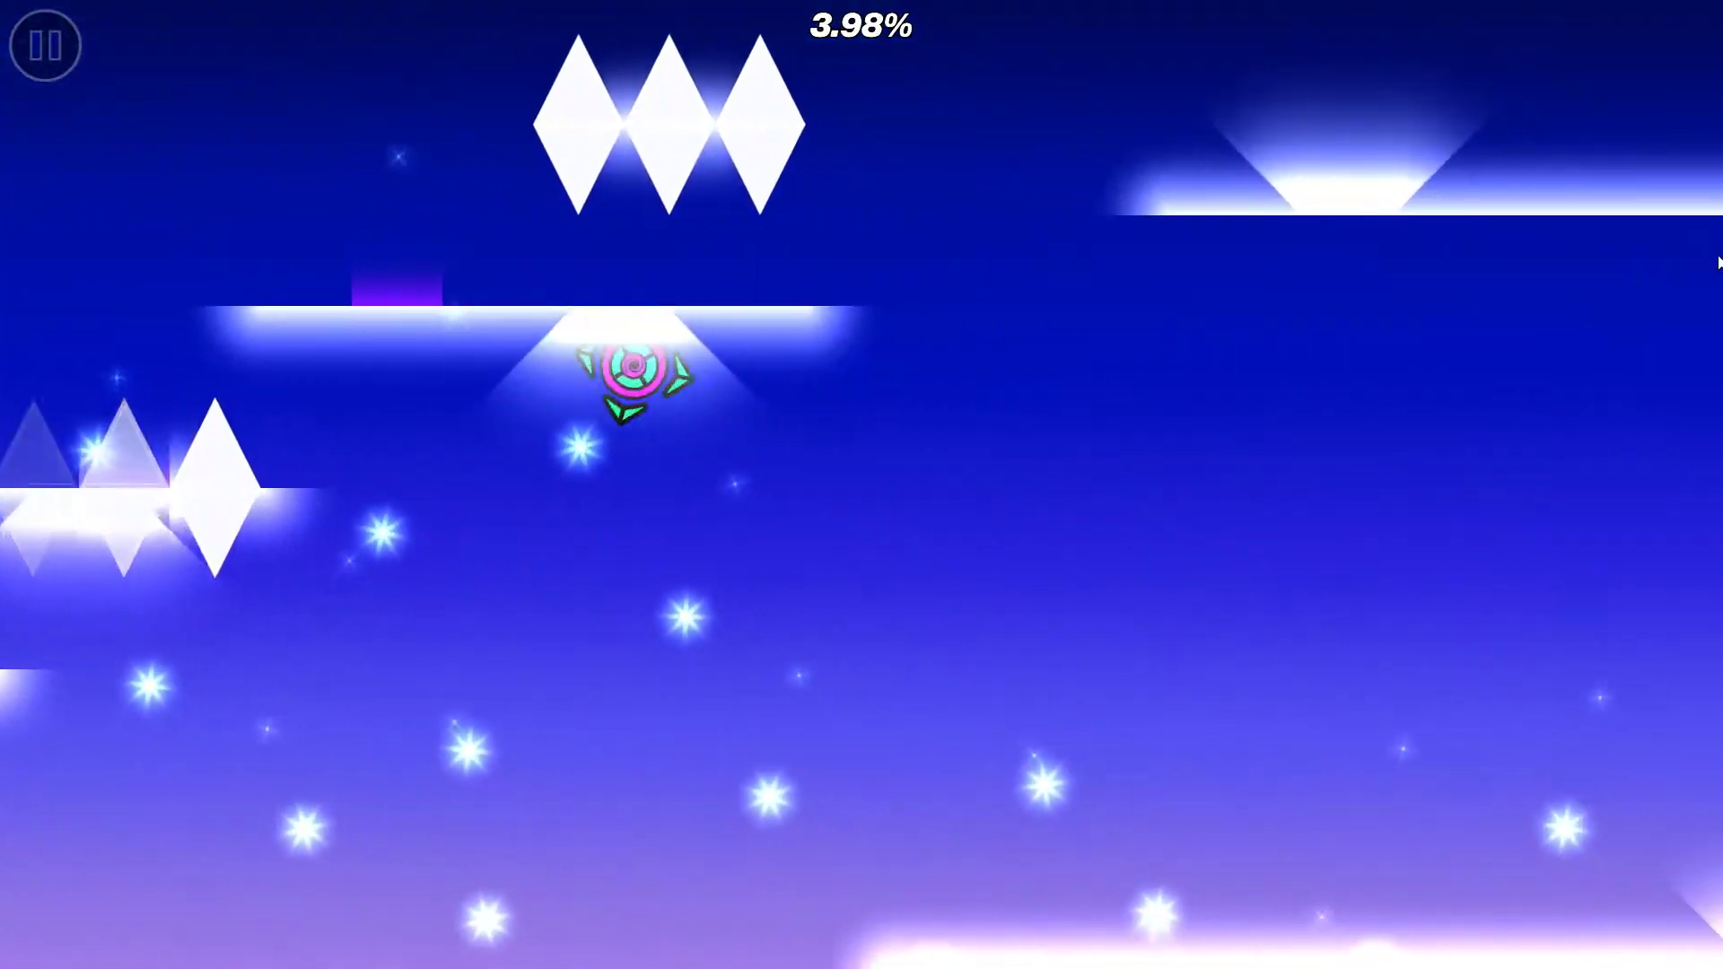
pyautogui.click(1679, 273)
pyautogui.click(1679, 271)
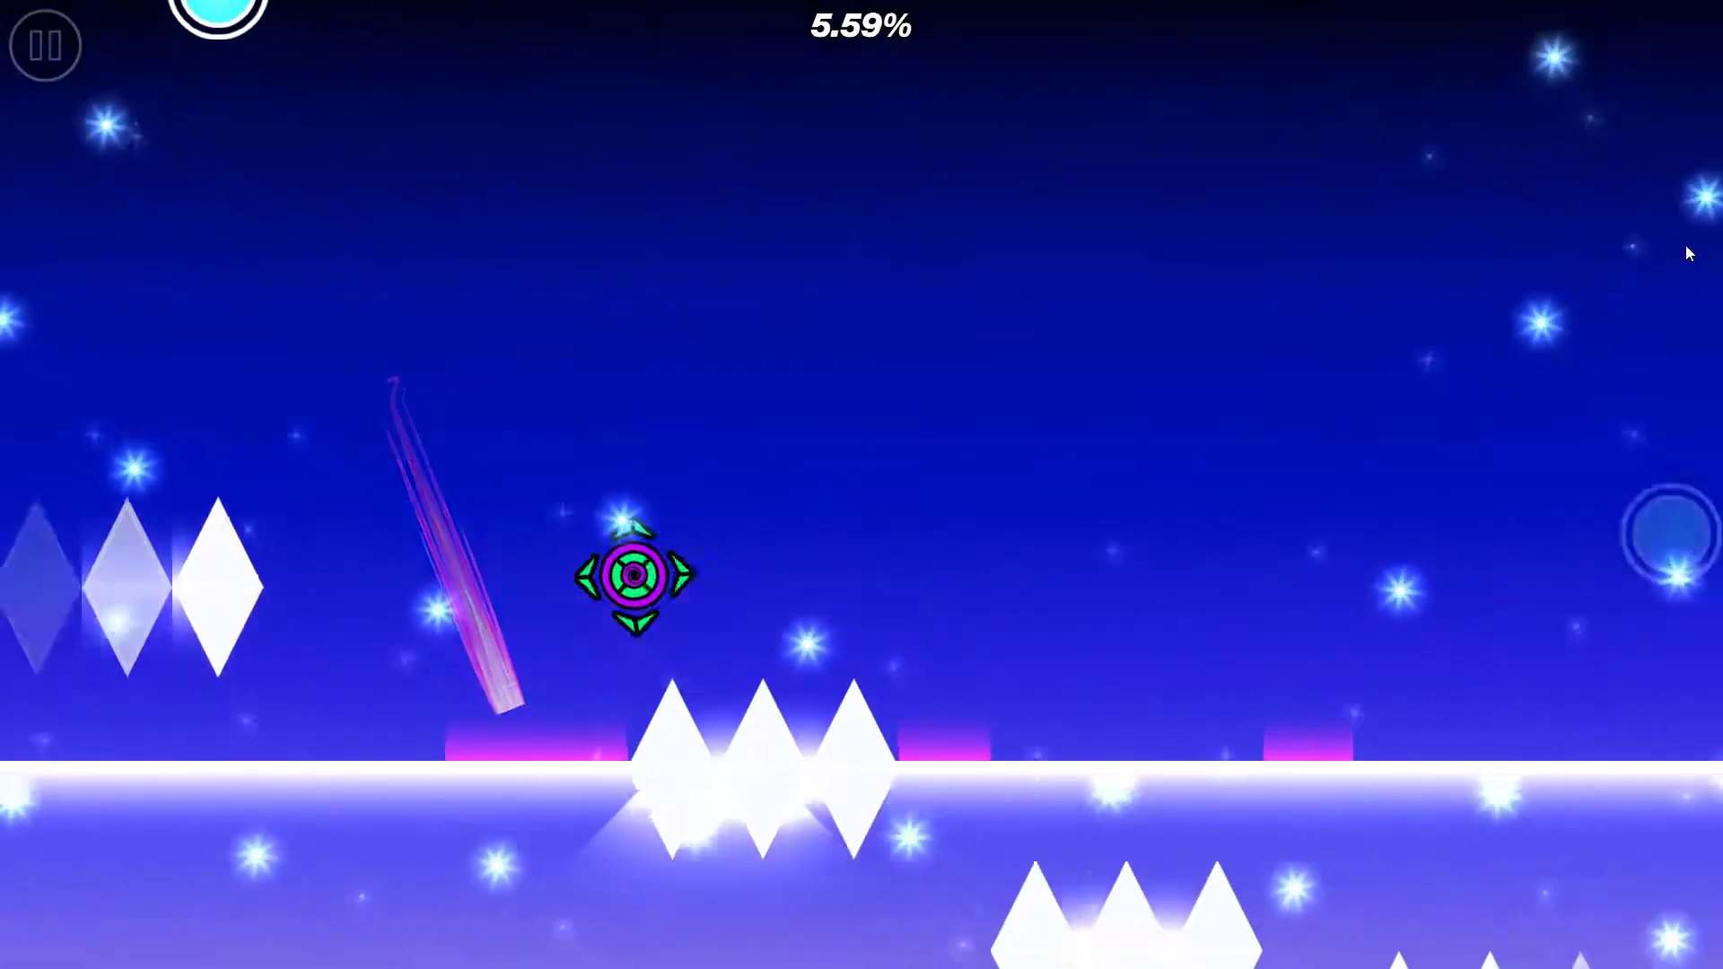
pyautogui.click(1686, 245)
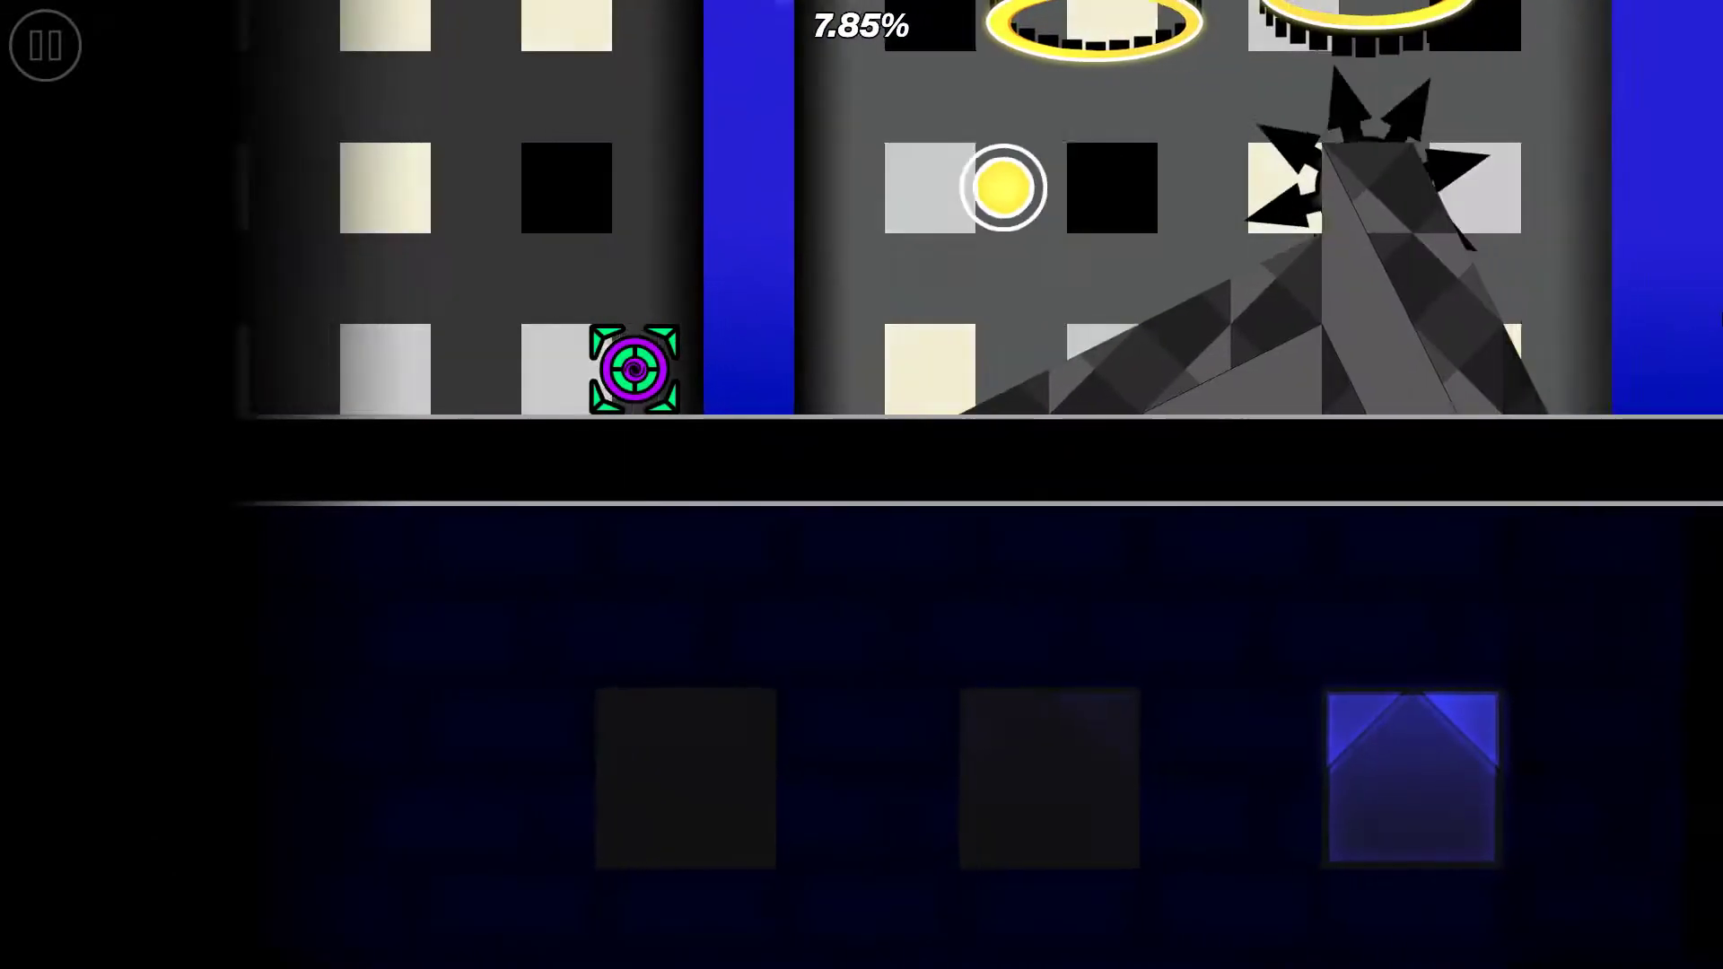
pyautogui.click(1720, 316)
pyautogui.click(1720, 303)
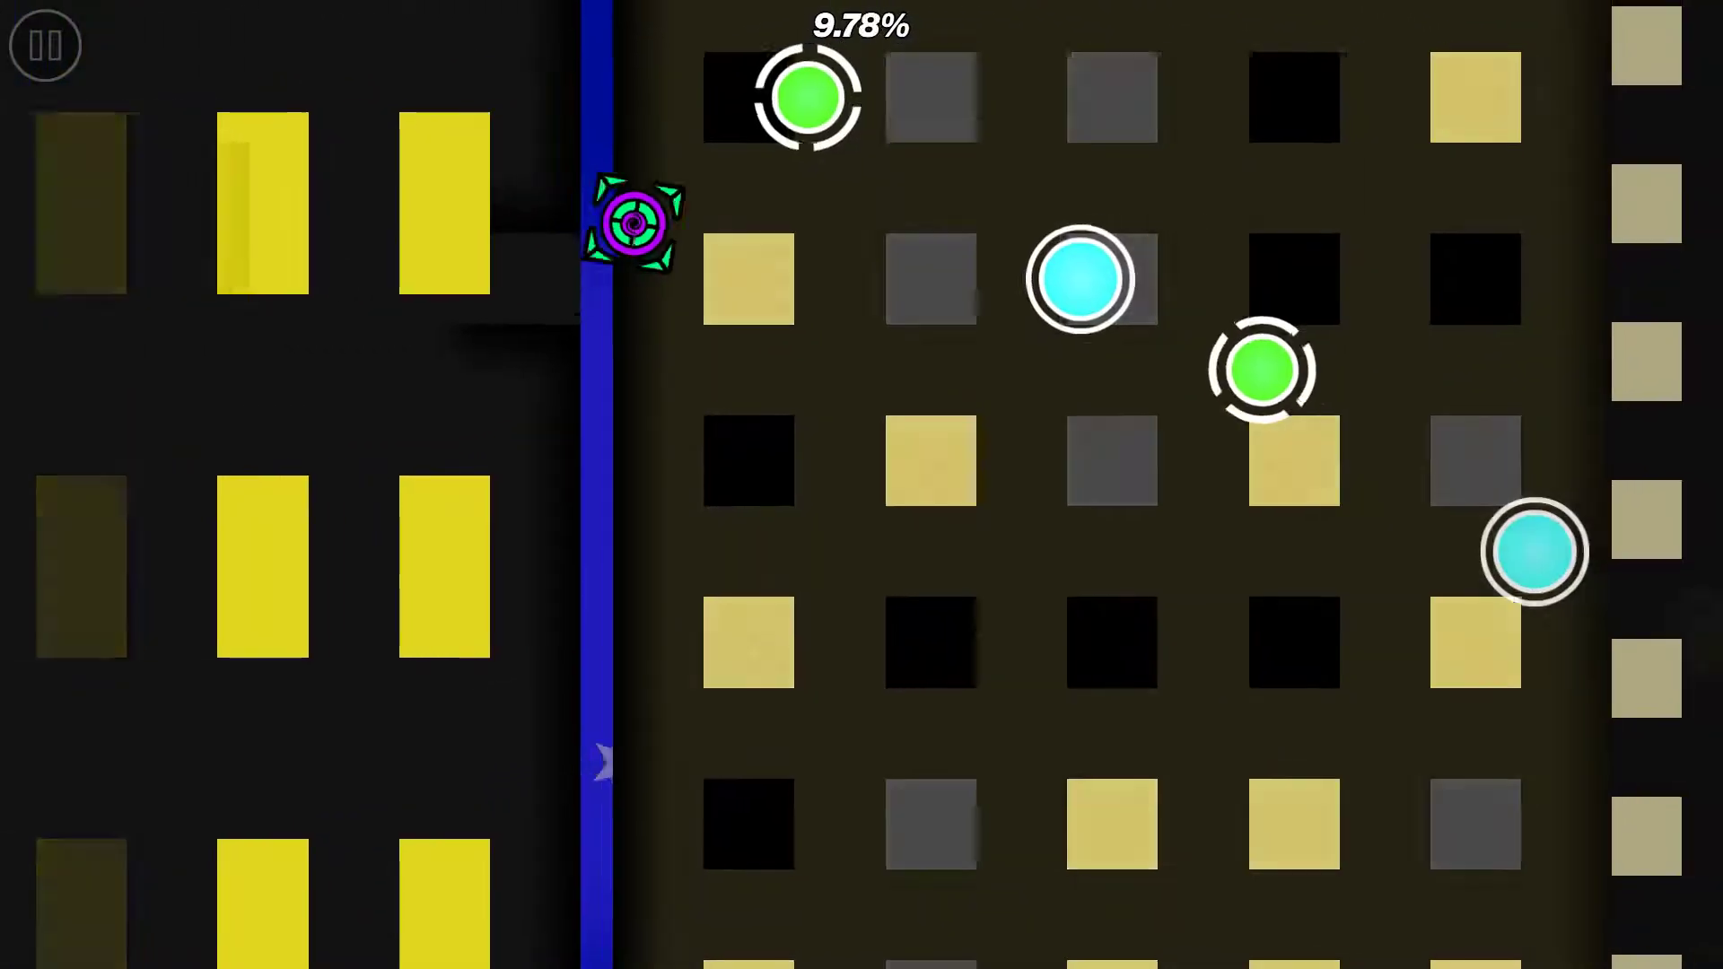
pyautogui.click(1720, 304)
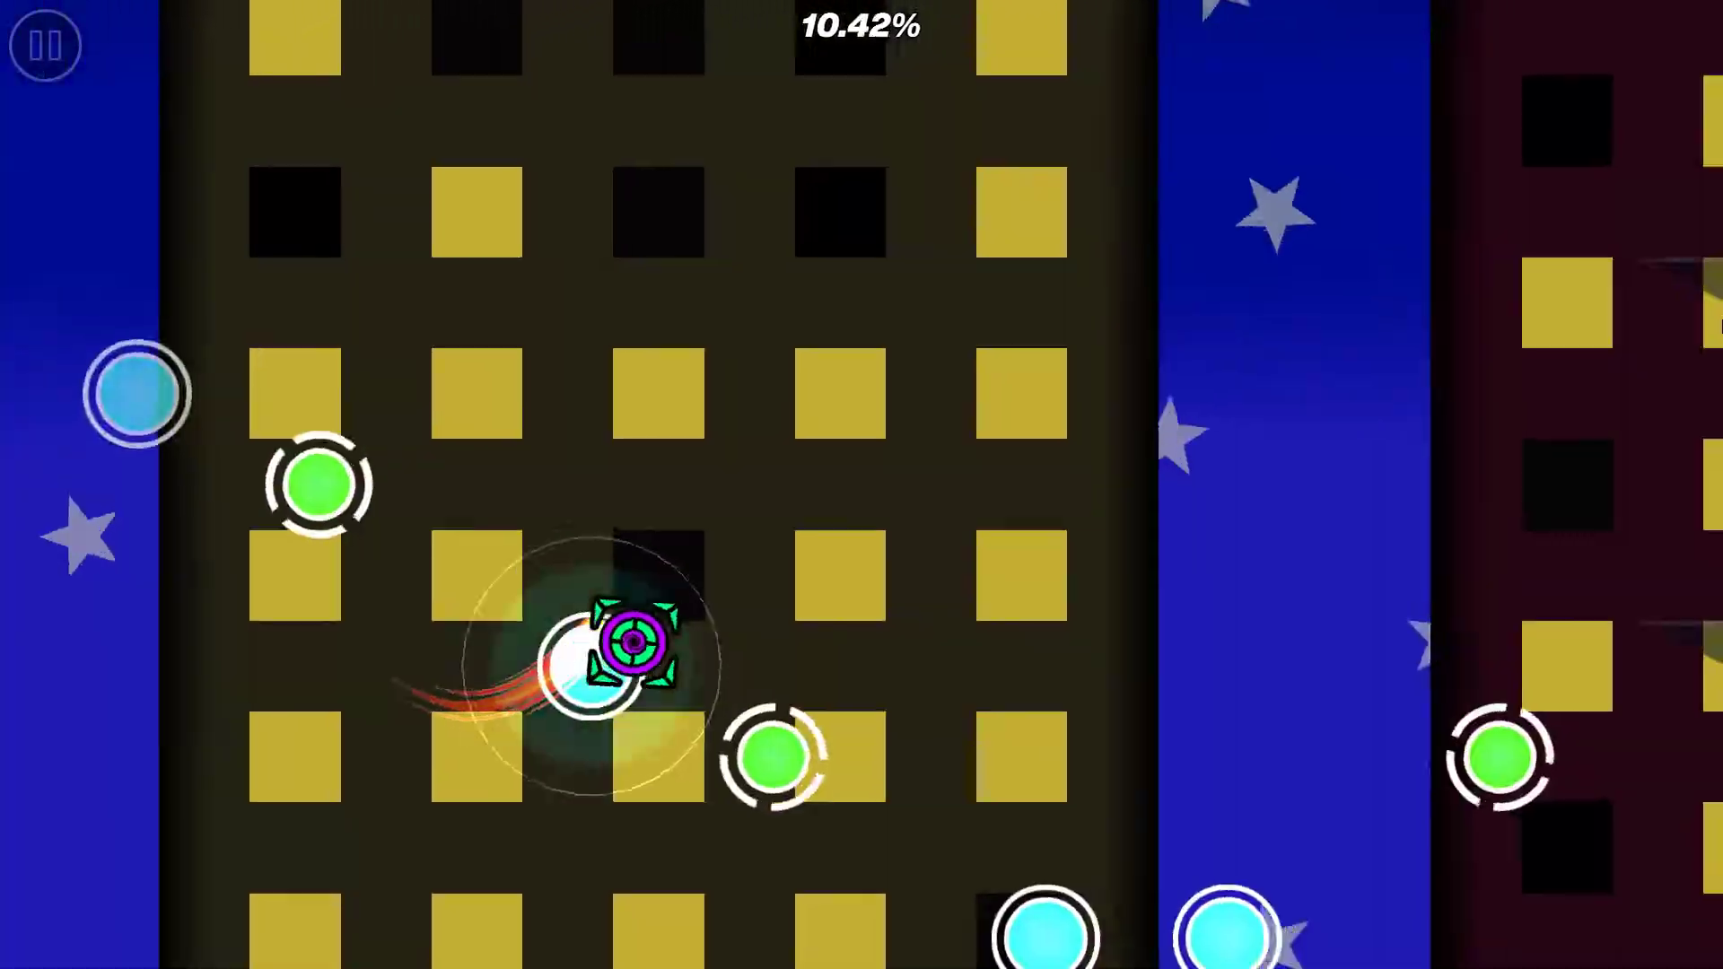
pyautogui.click(1715, 337)
pyautogui.click(1716, 350)
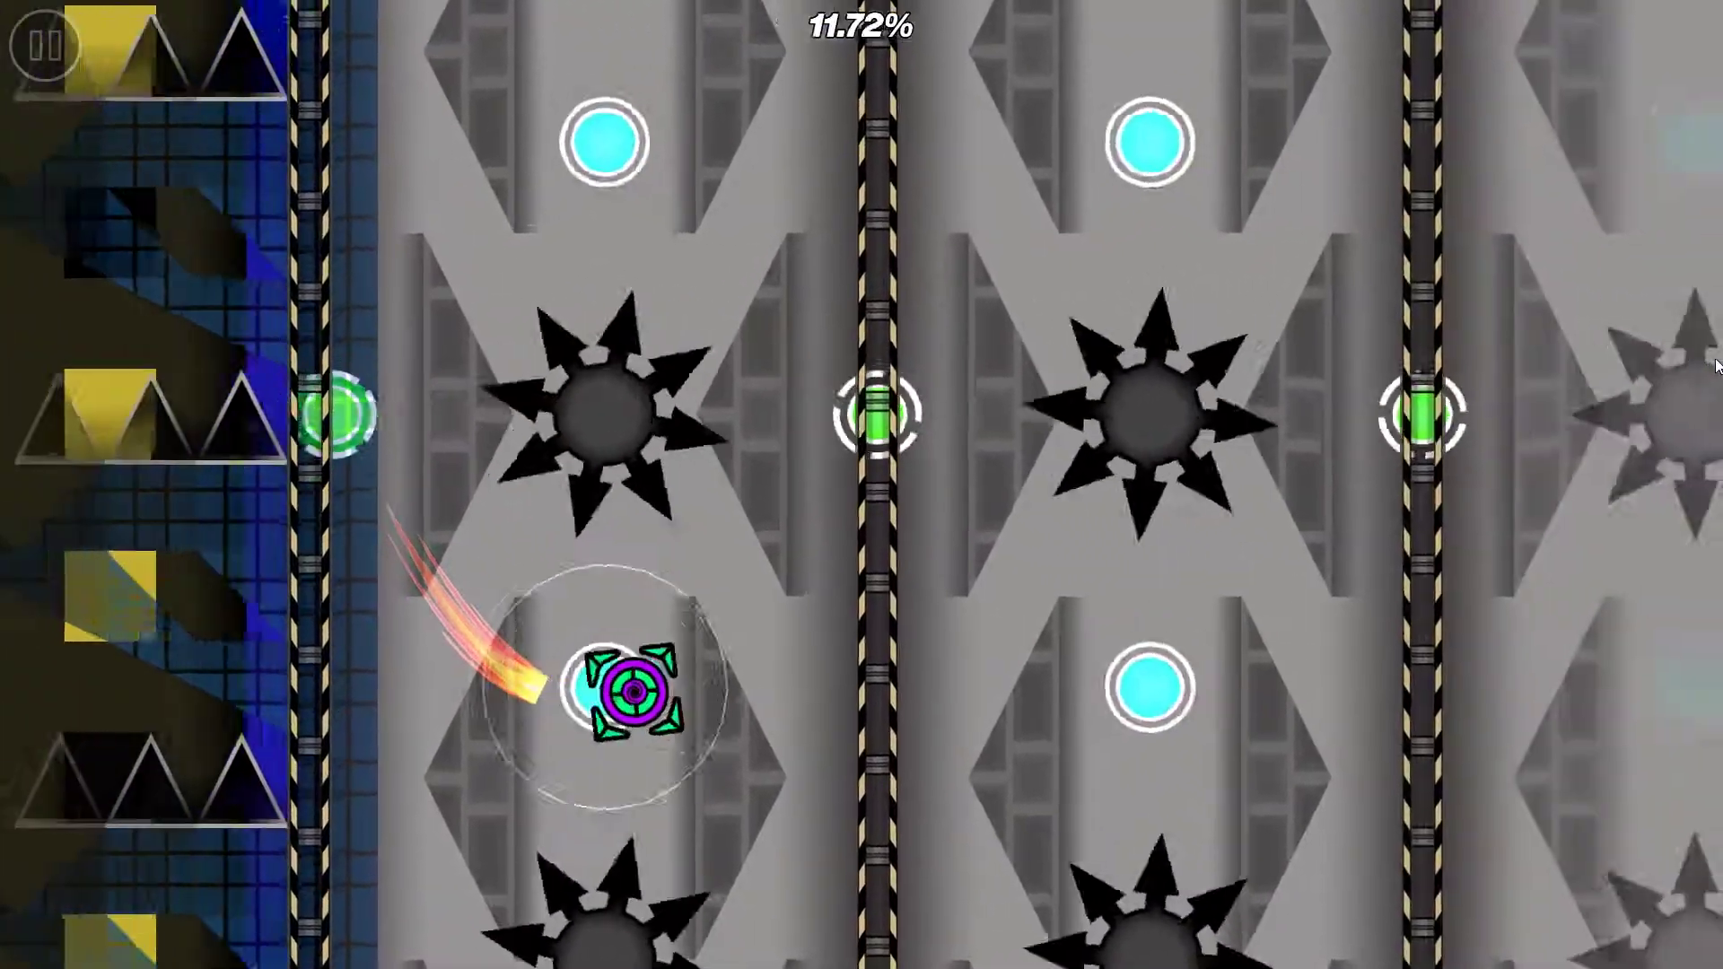
pyautogui.click(1716, 370)
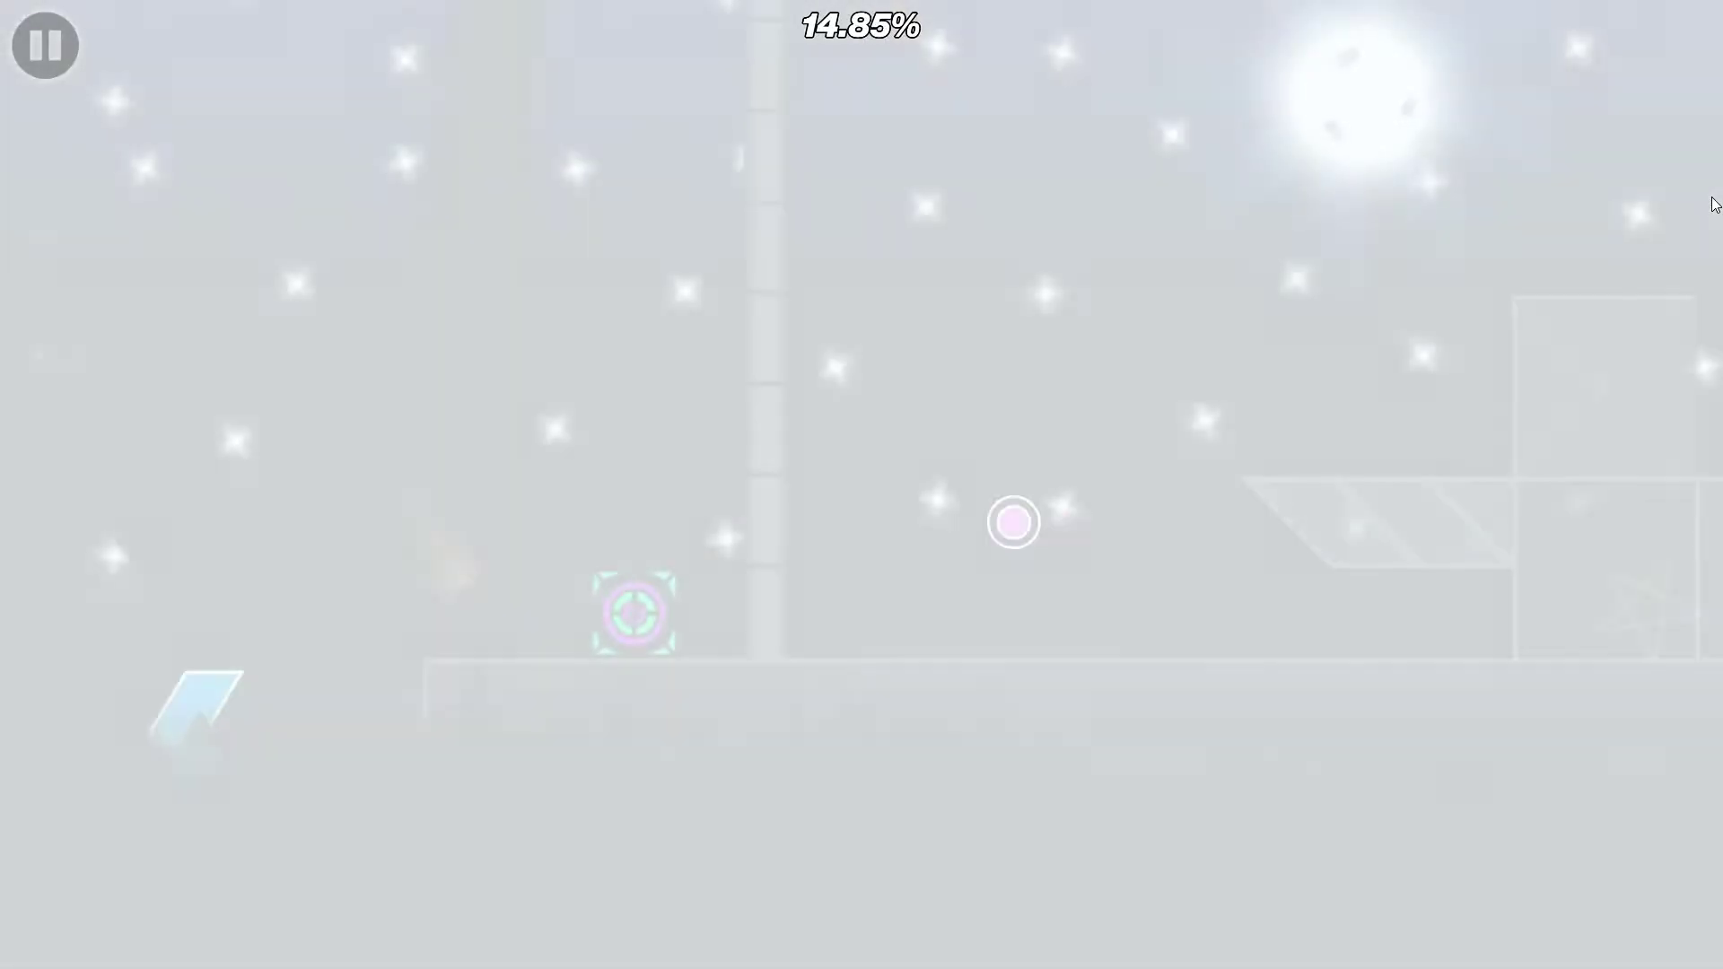
# Clear the dark platform and brick-tower orb section, then pass the blue portal.
pyautogui.click(1712, 218)
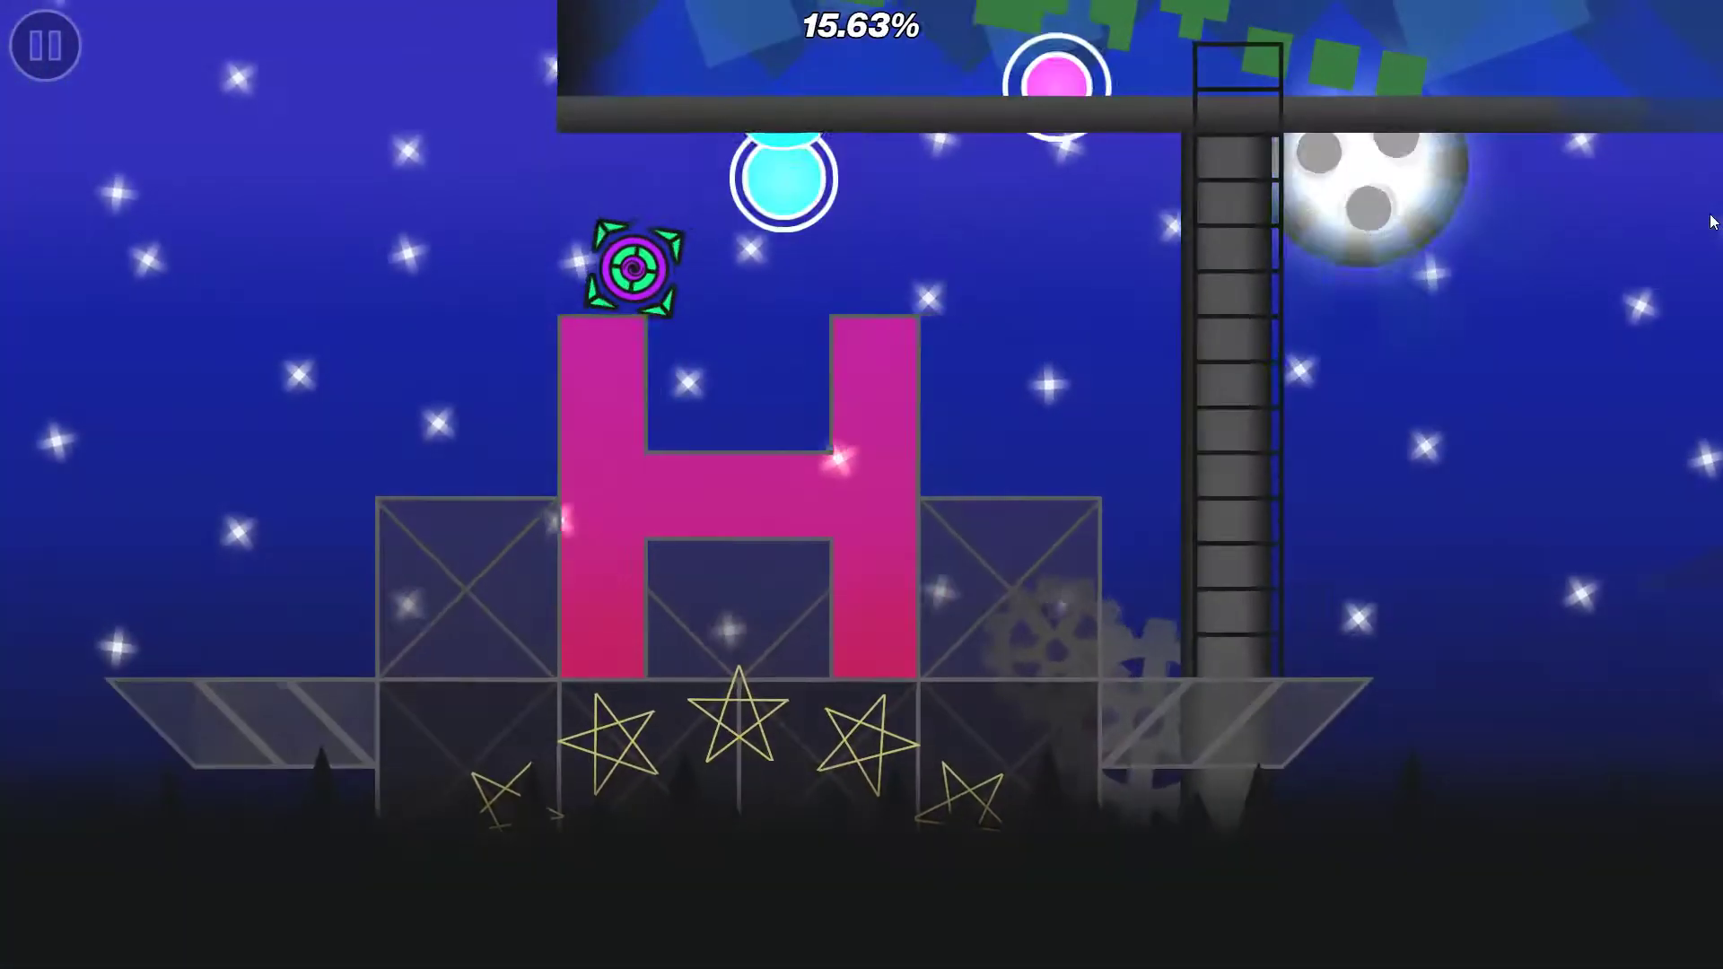
pyautogui.click(1712, 212)
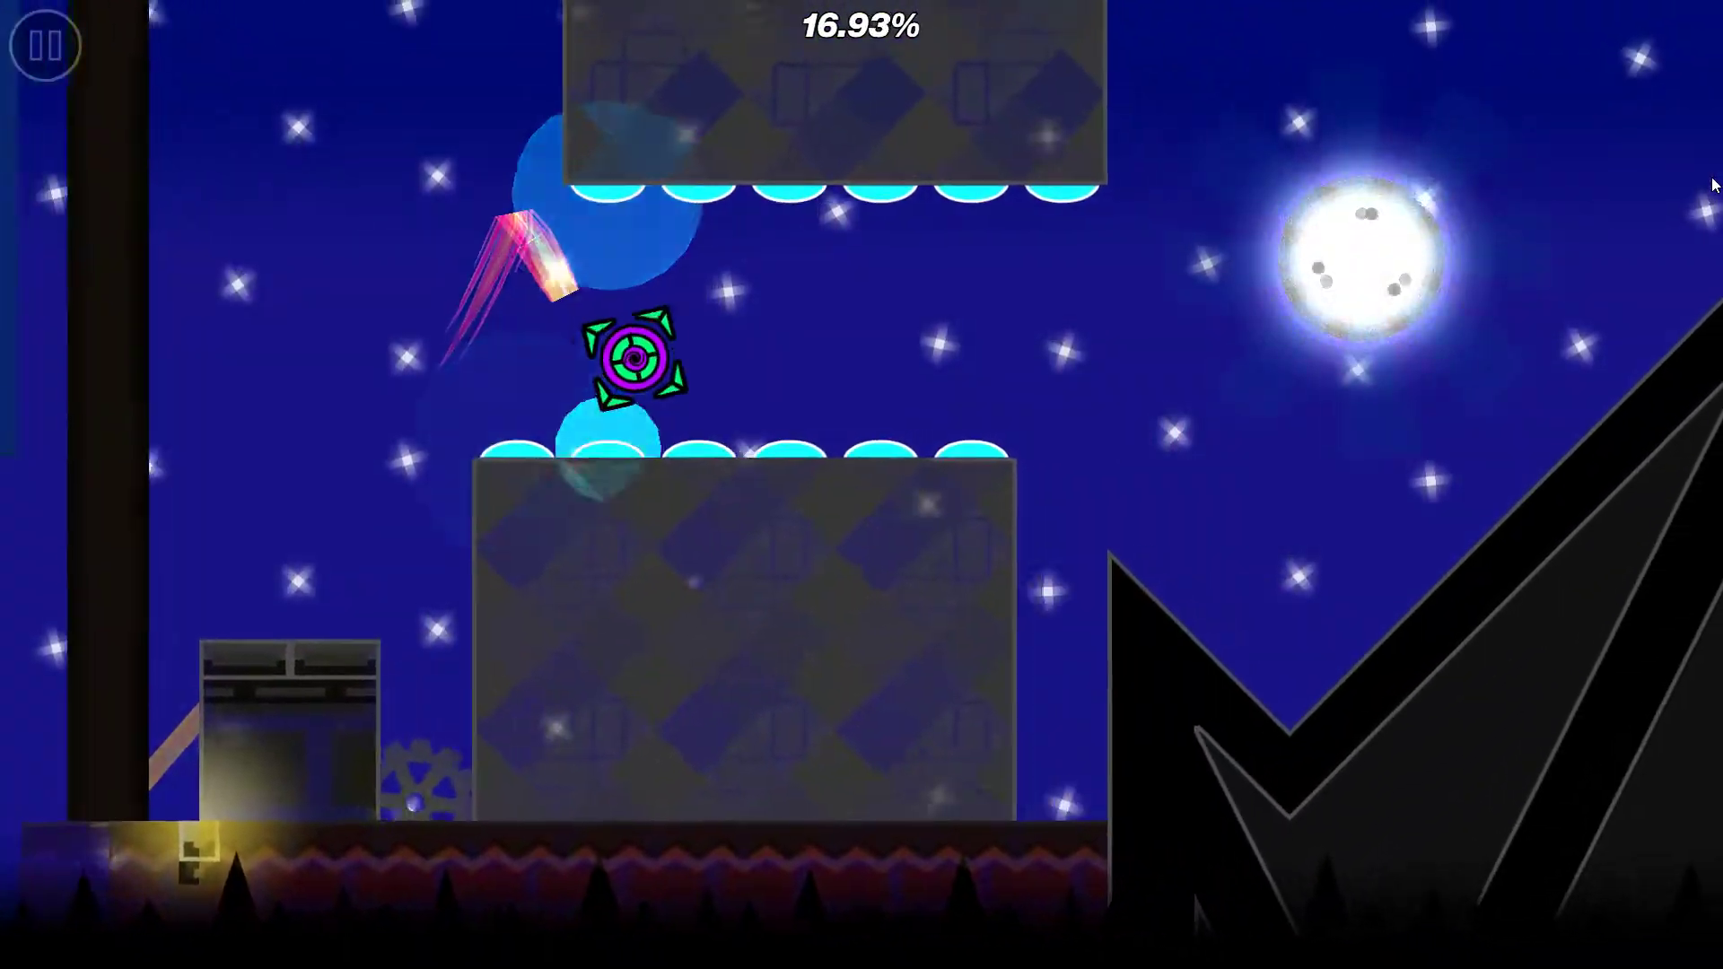
pyautogui.click(1714, 185)
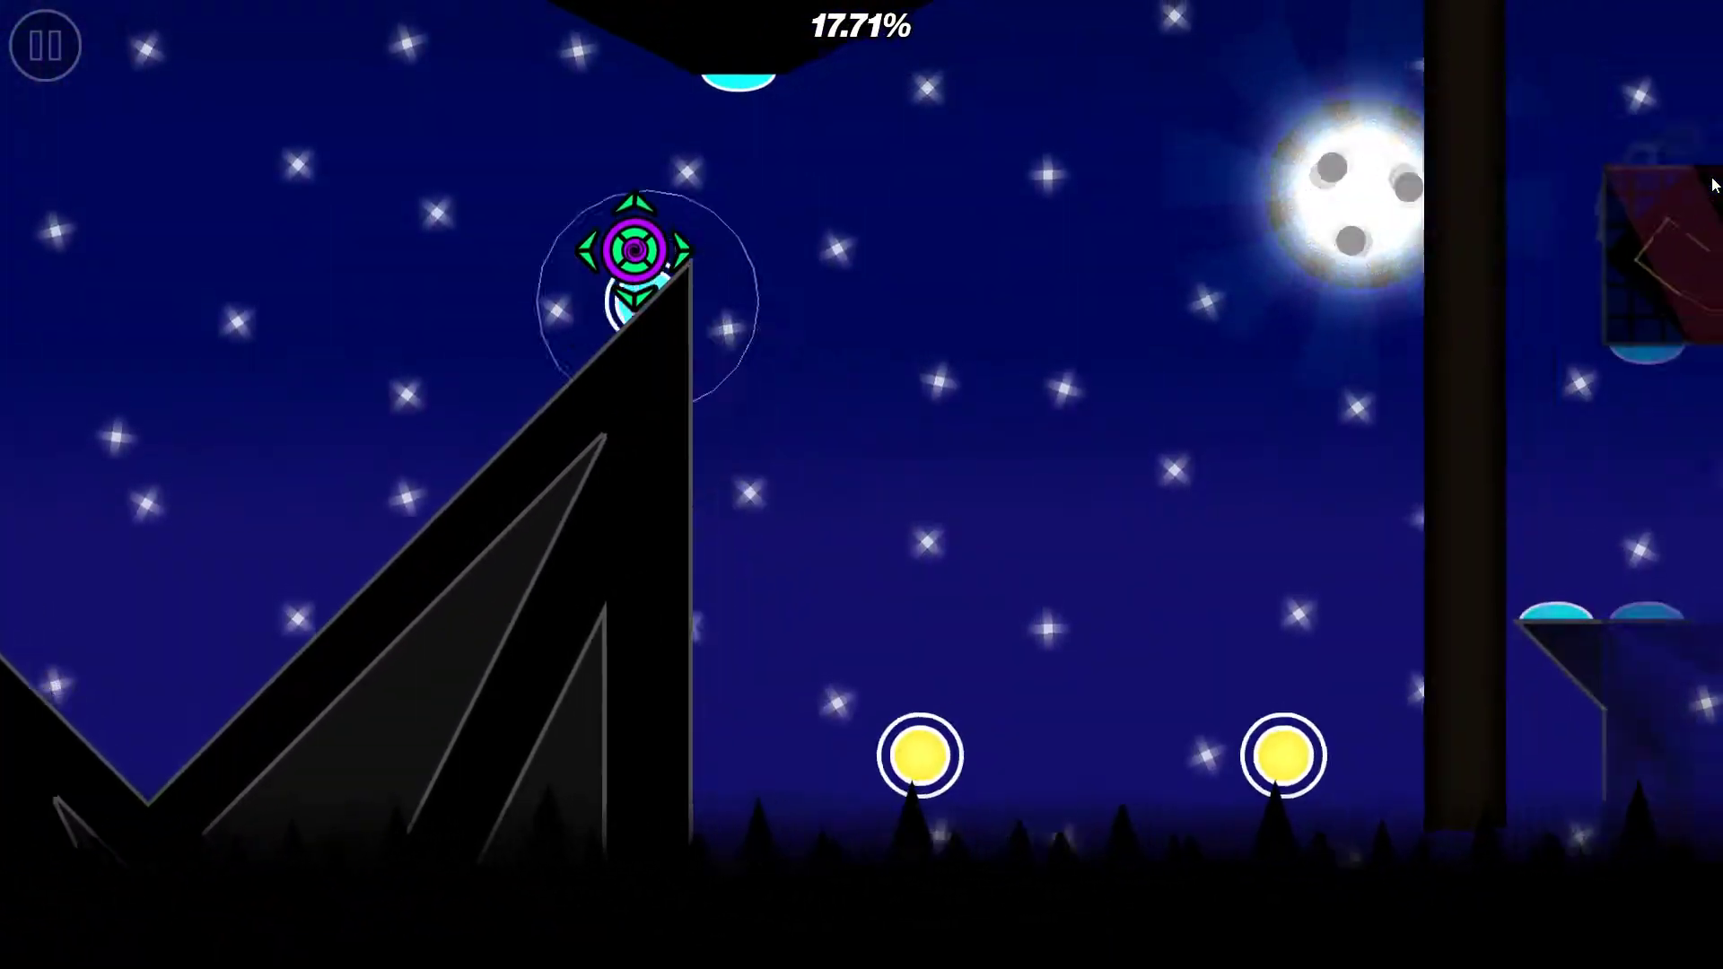
pyautogui.click(1715, 184)
pyautogui.click(1716, 200)
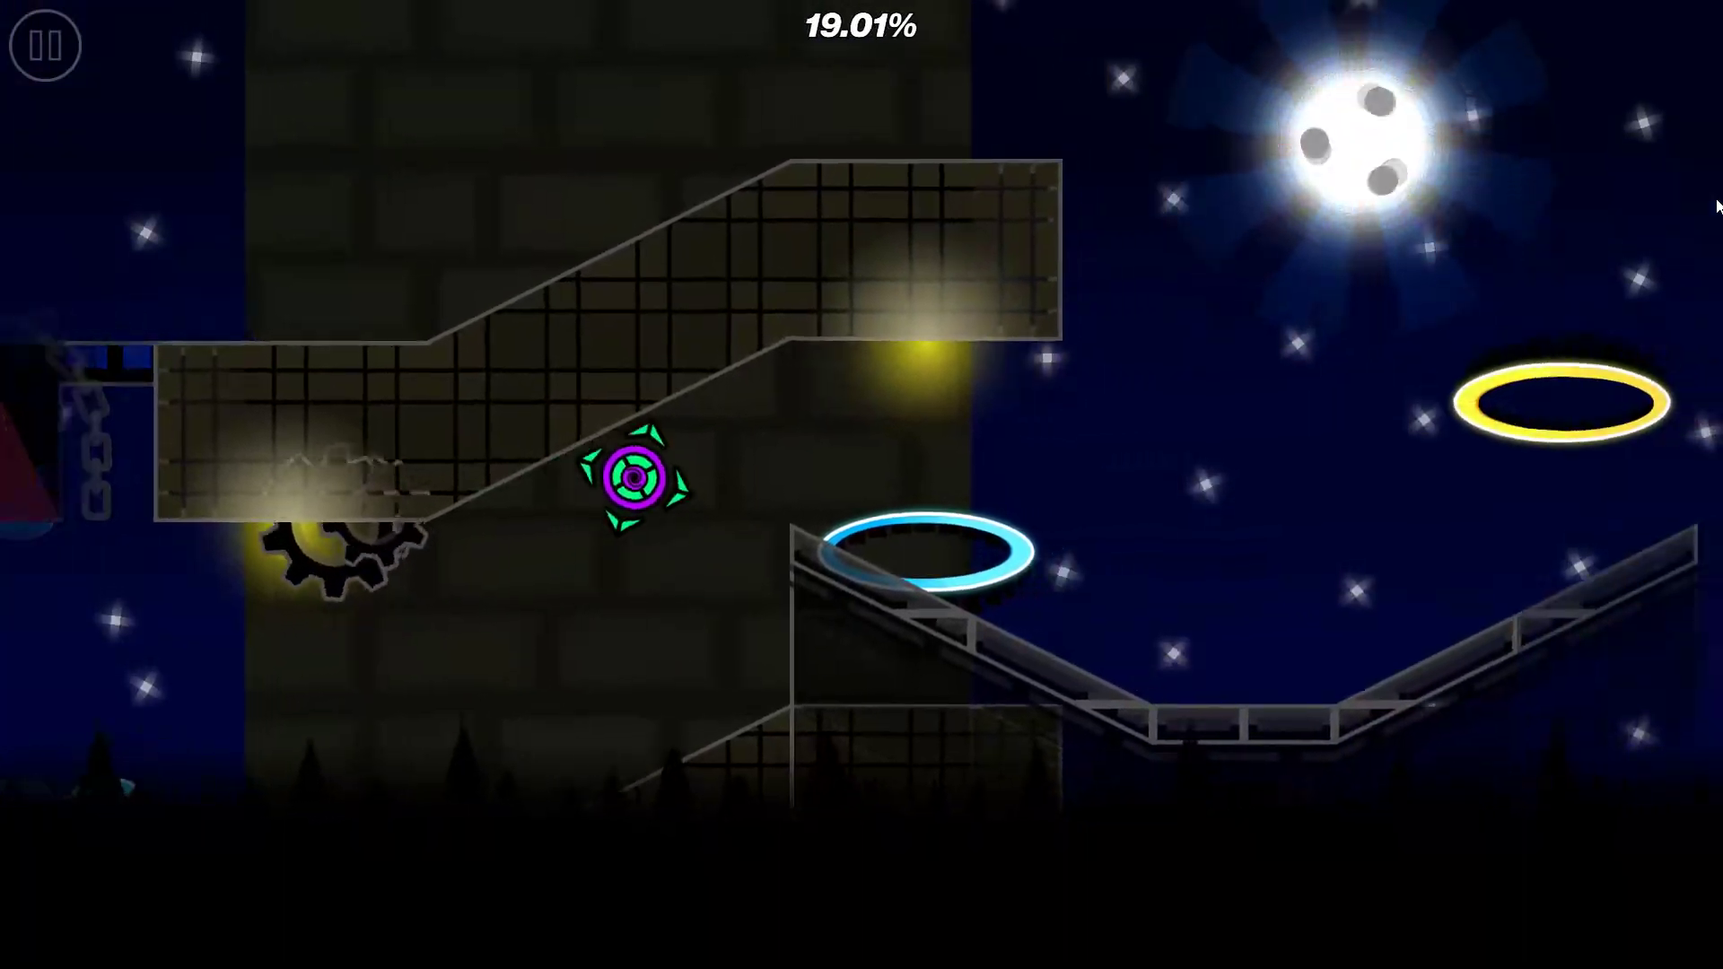
pyautogui.click(1715, 194)
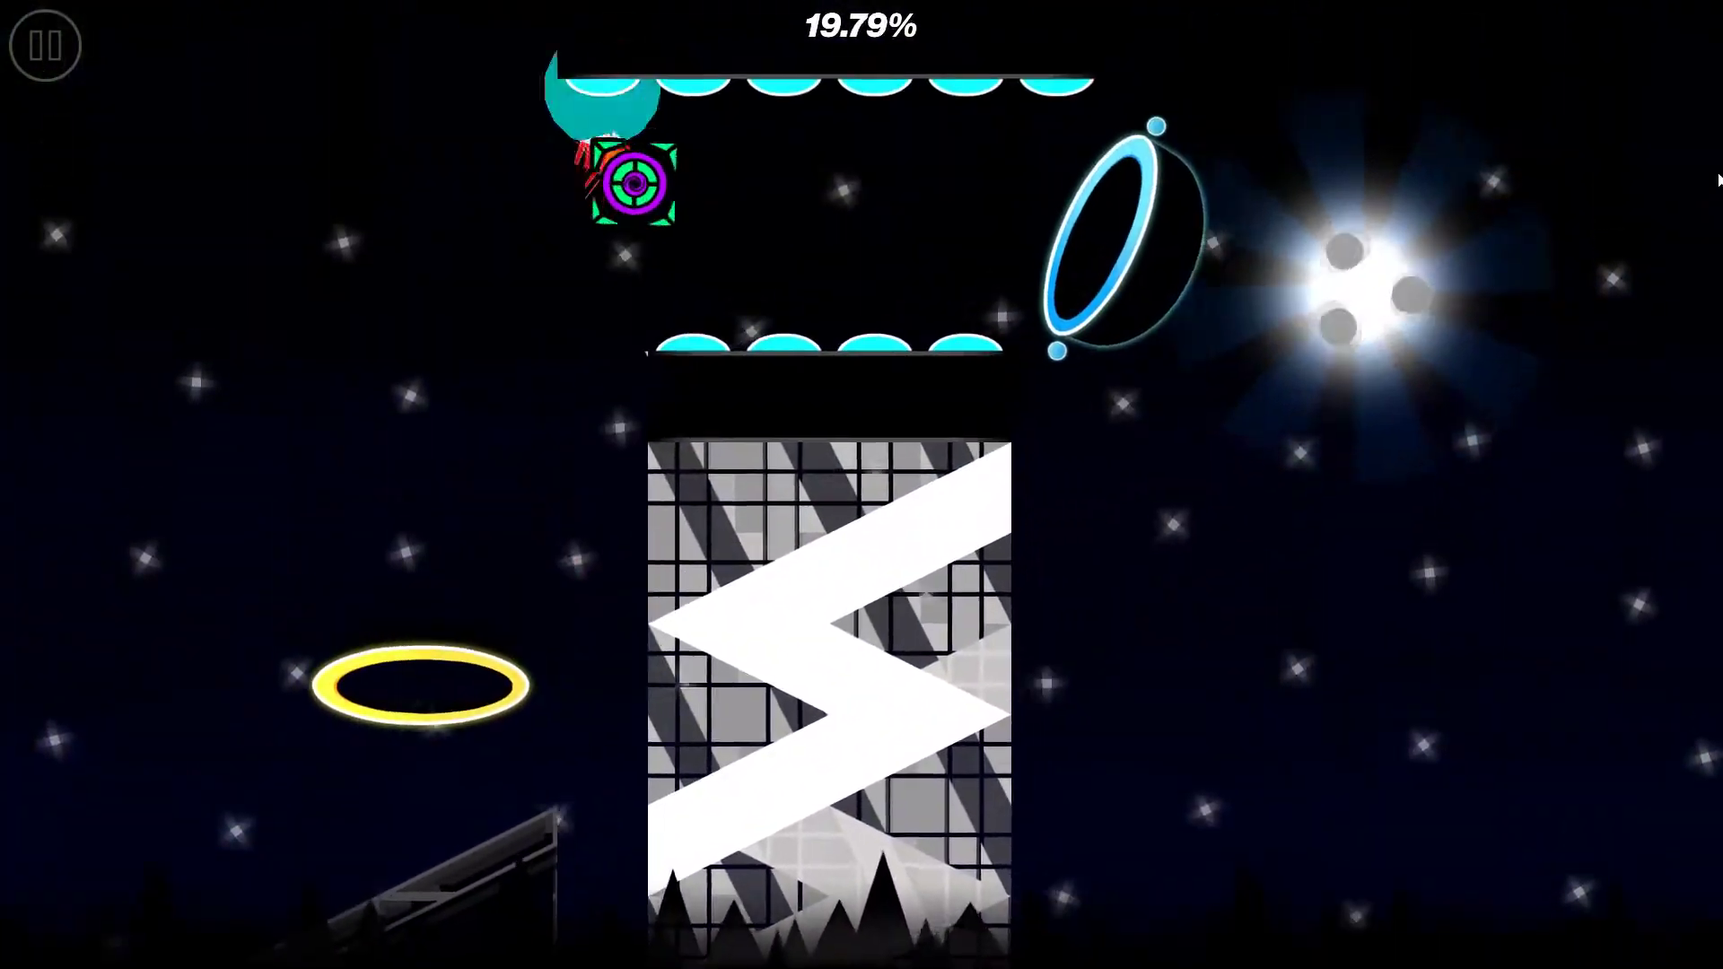
pyautogui.click(1719, 180)
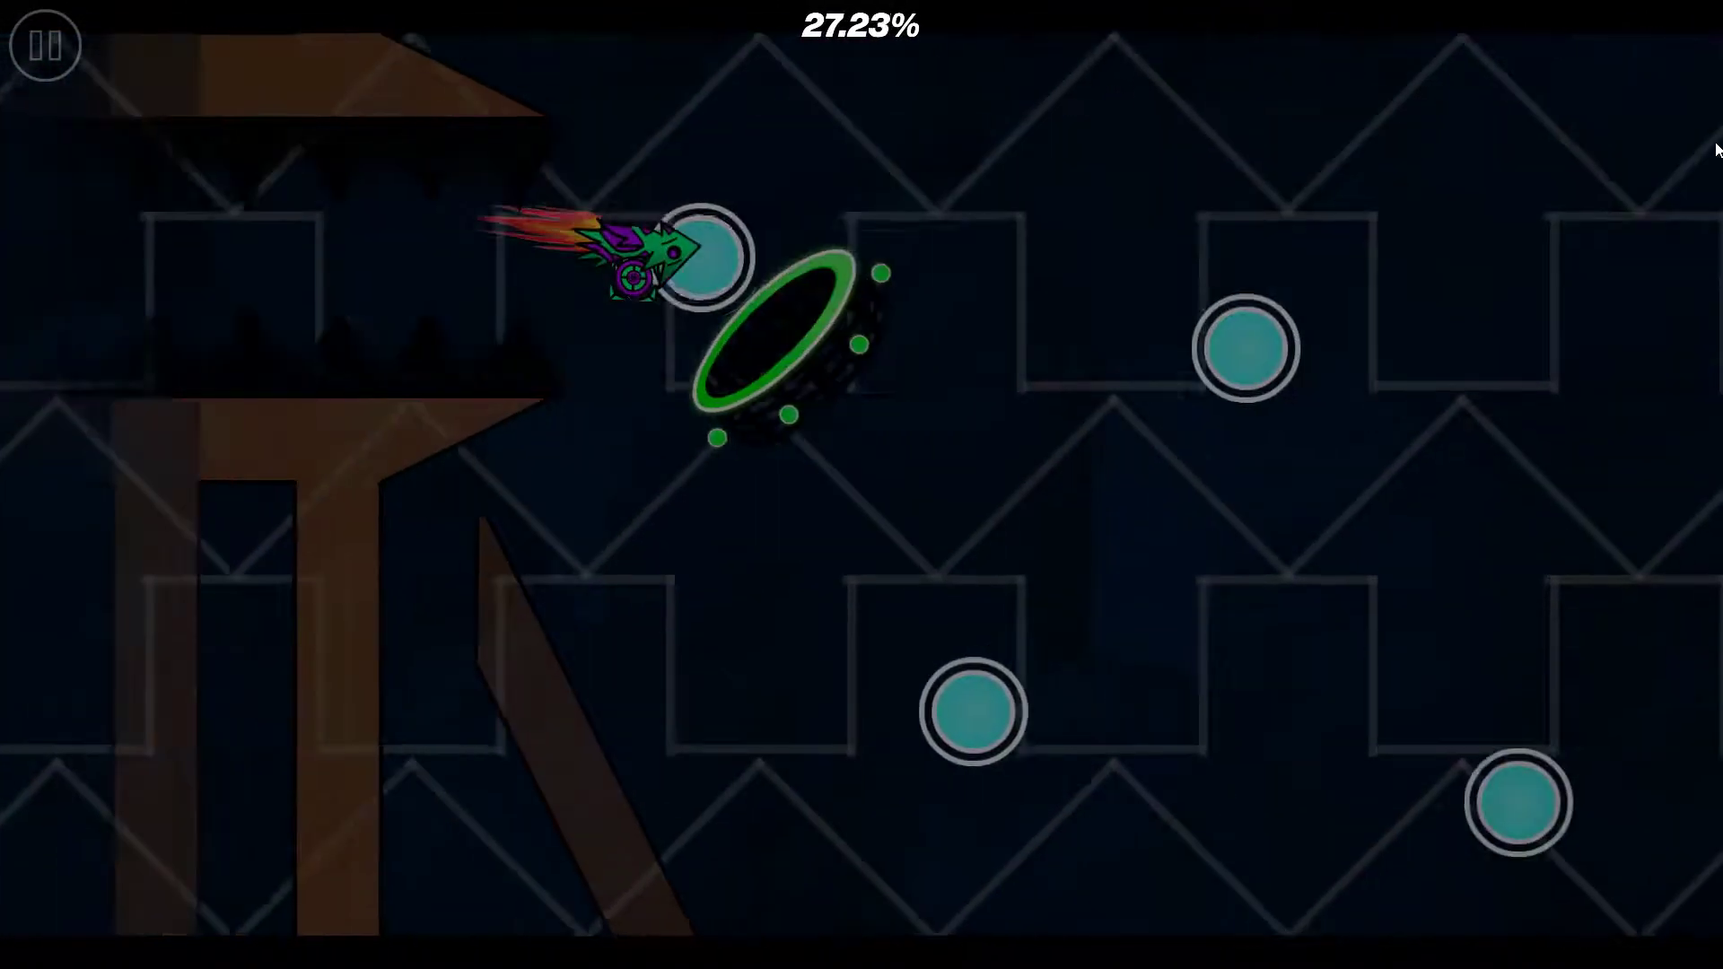
# Ride the blue orbs through the ship corridor and enter wave mode at the pink portal.
pyautogui.click(1716, 148)
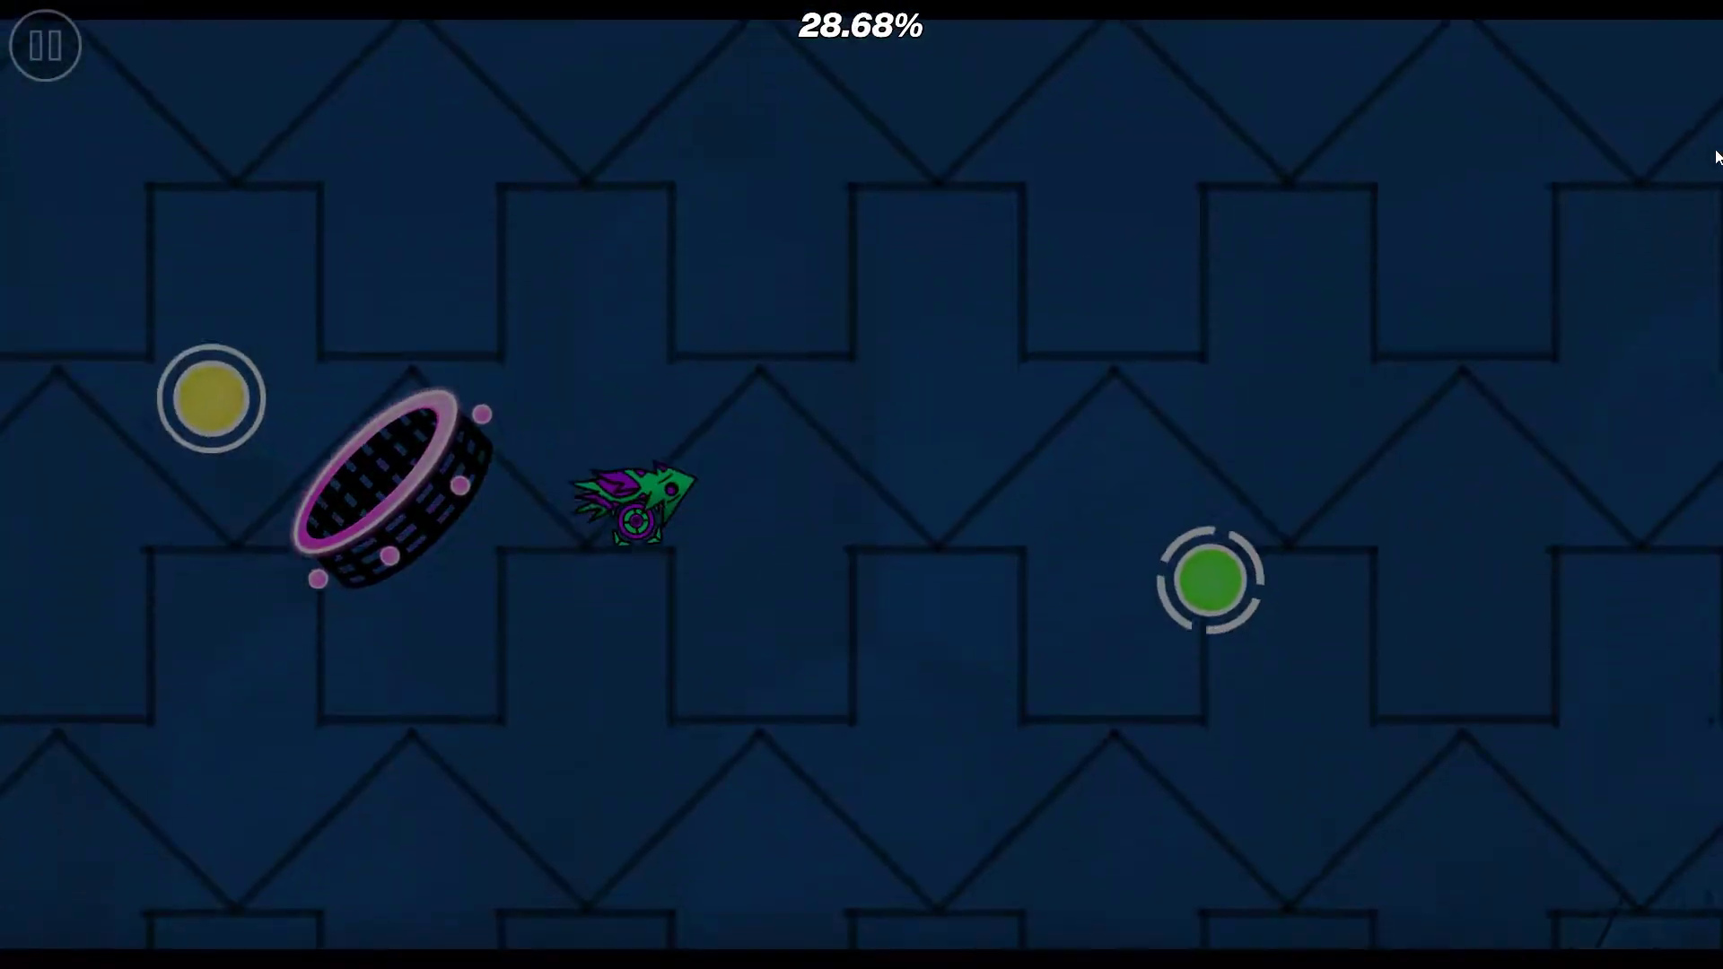
pyautogui.click(1717, 155)
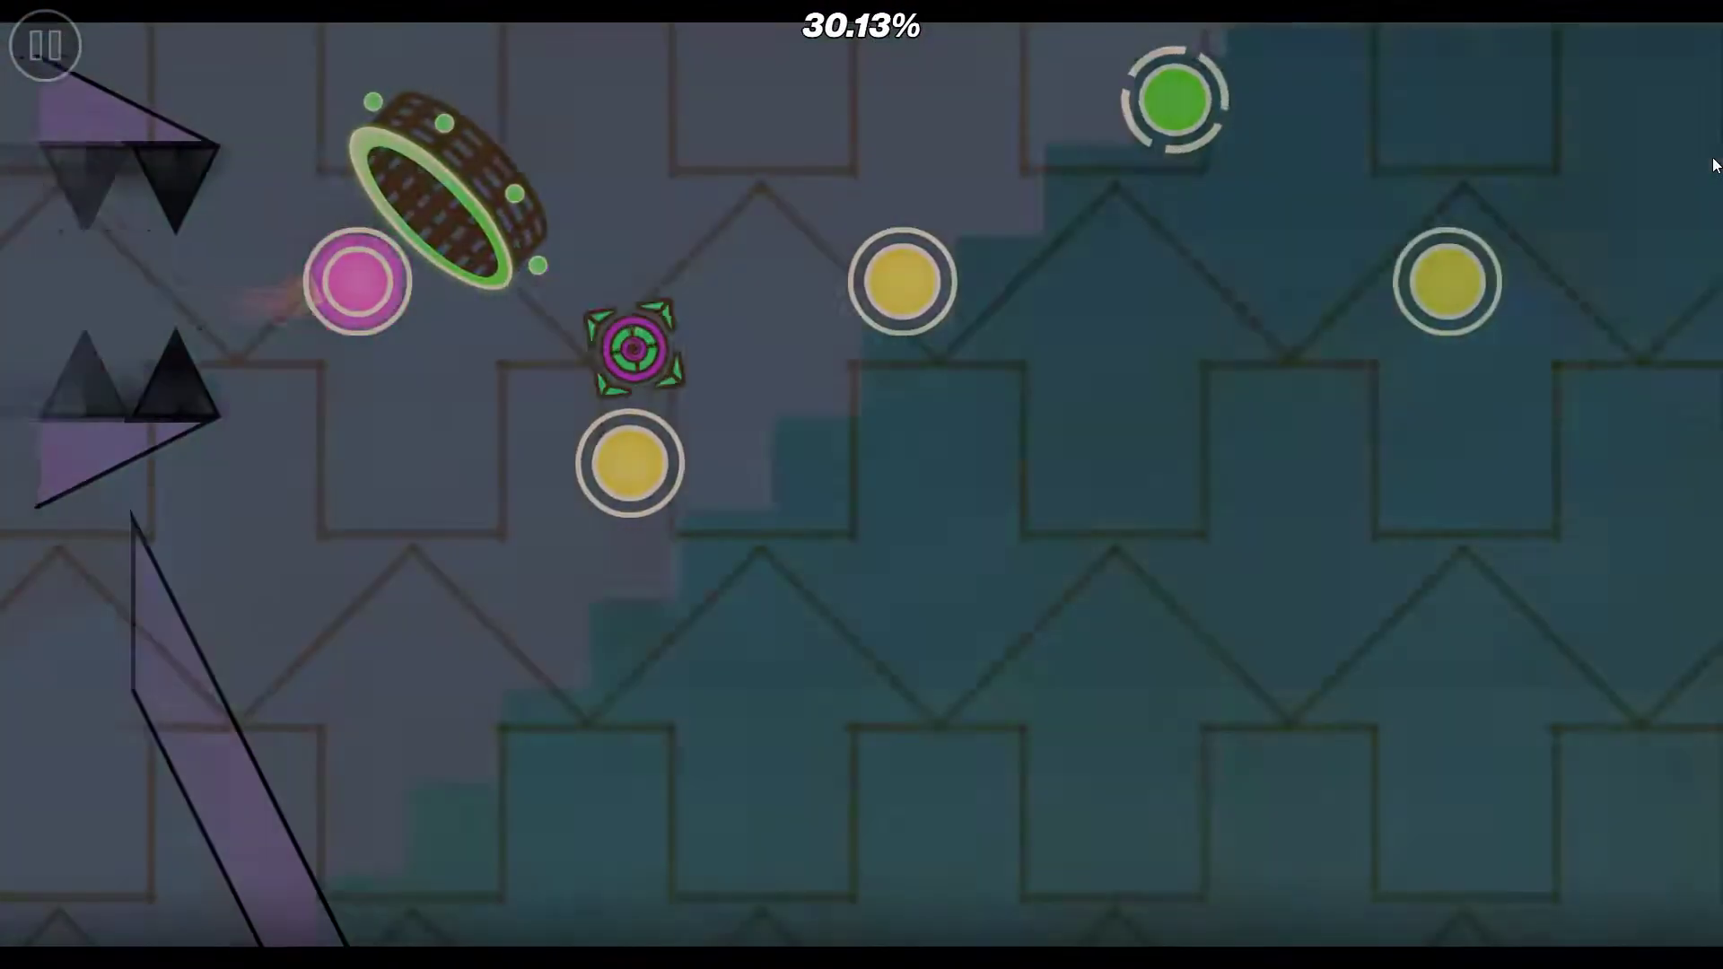
pyautogui.click(1716, 163)
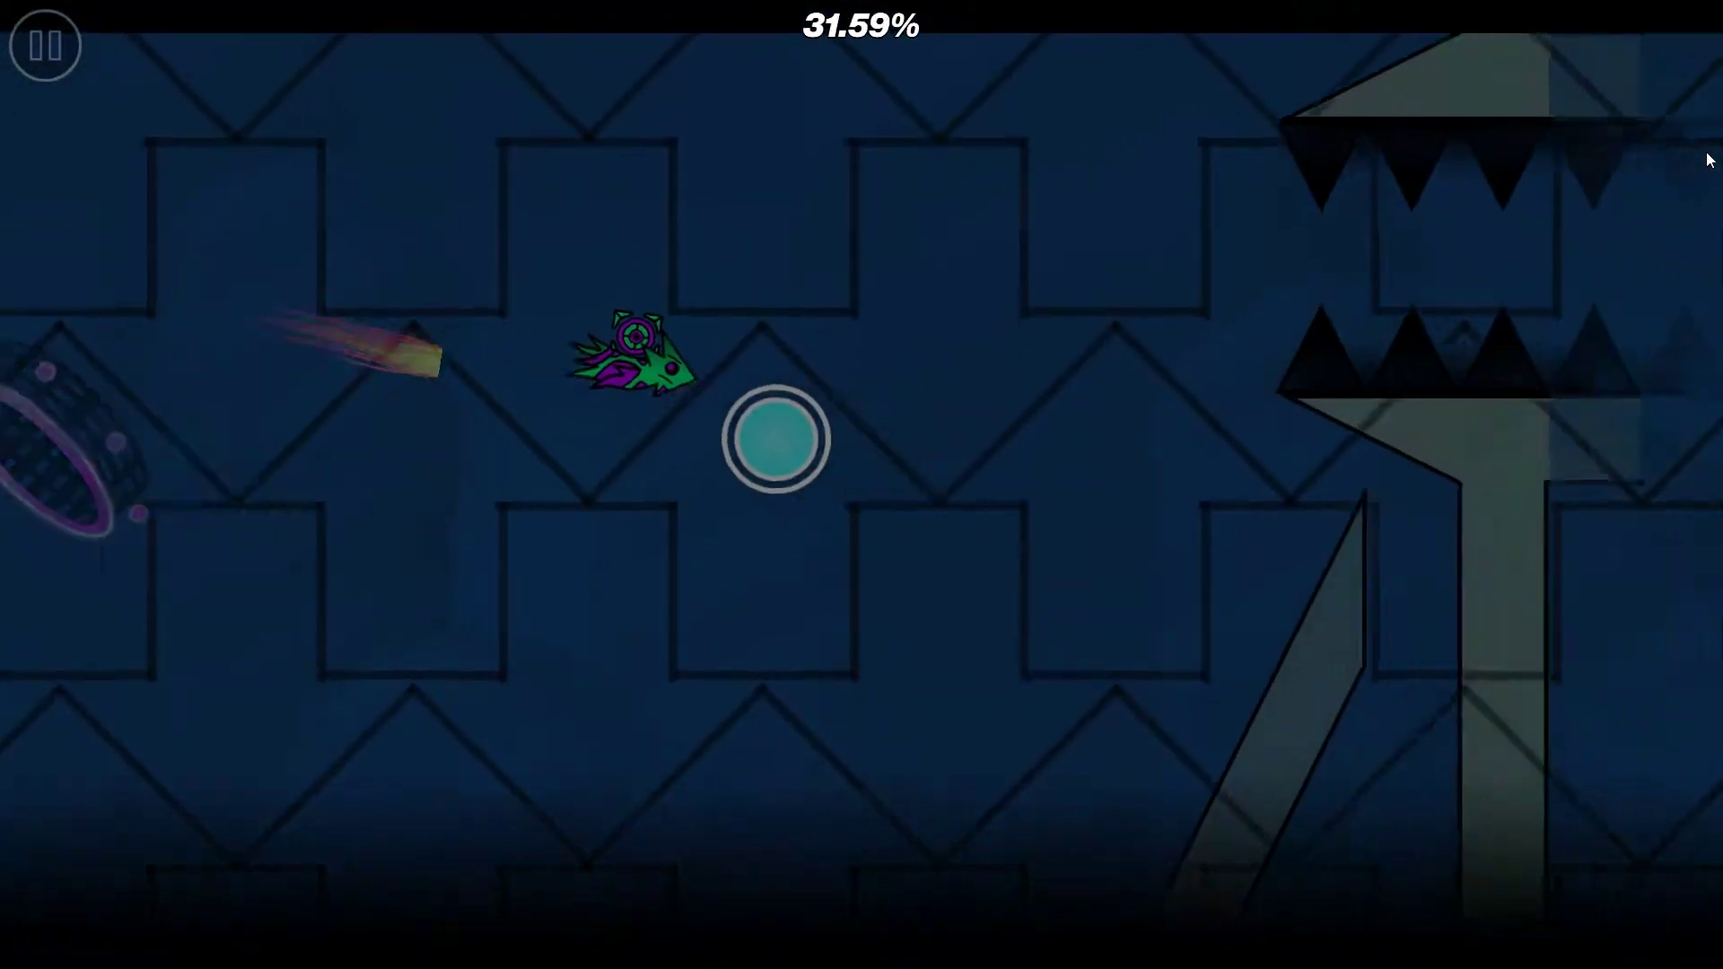
pyautogui.click(1692, 158)
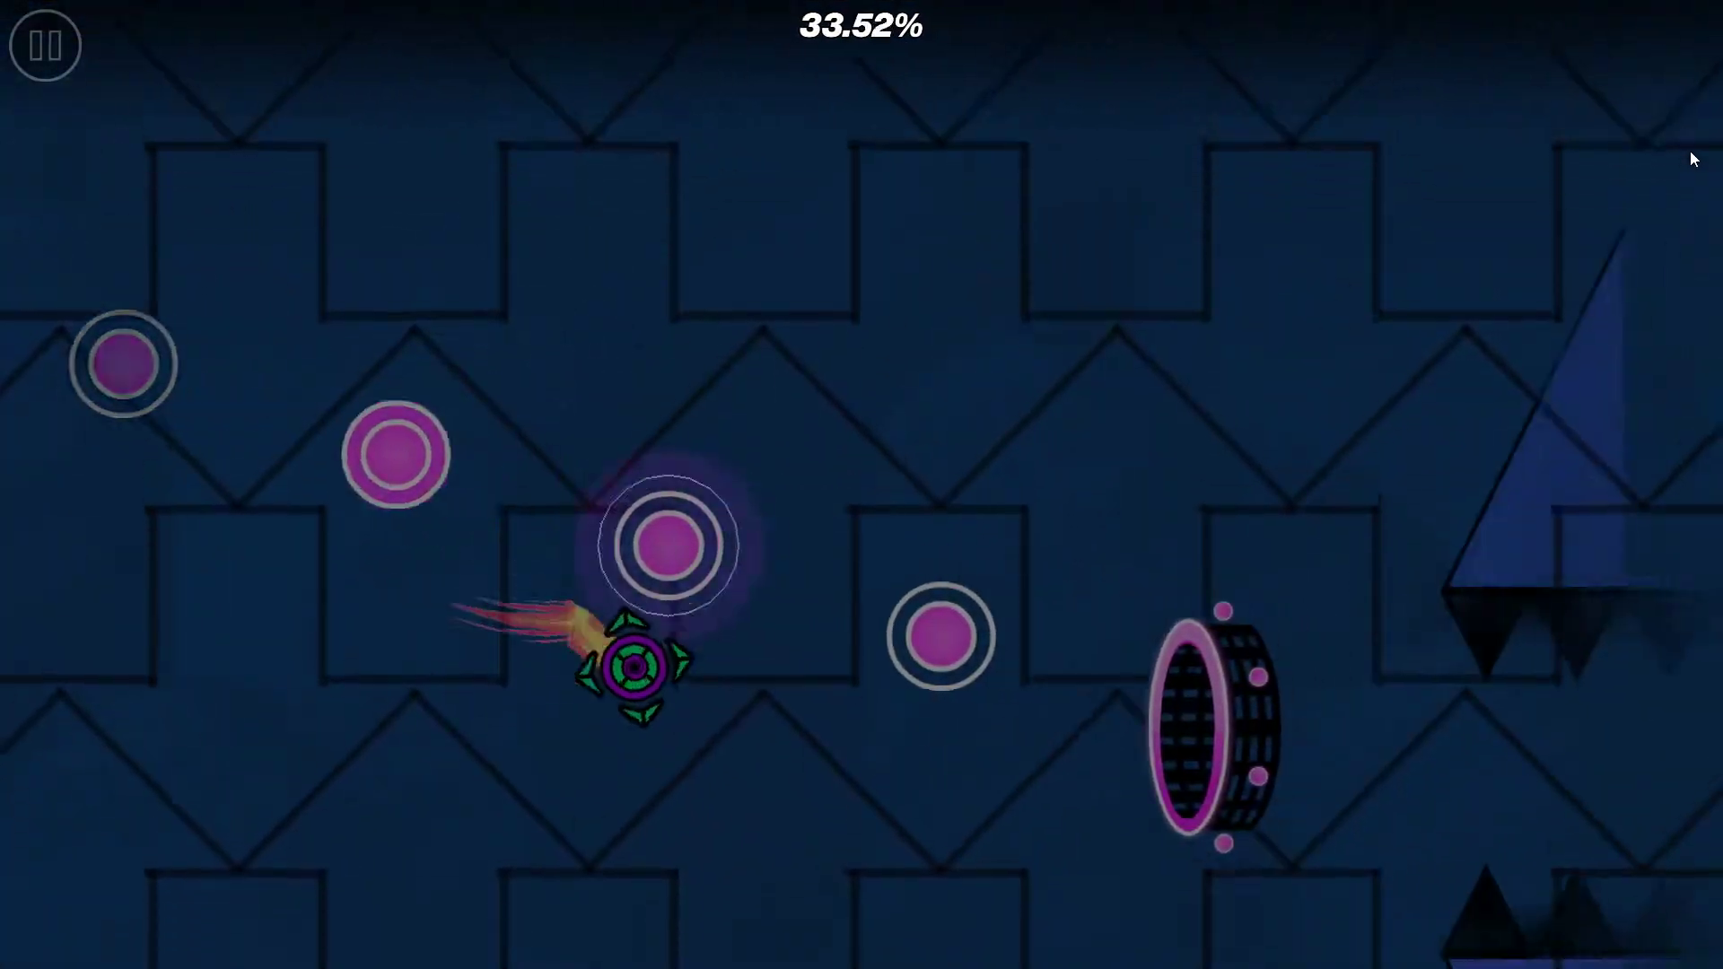
pyautogui.click(1691, 160)
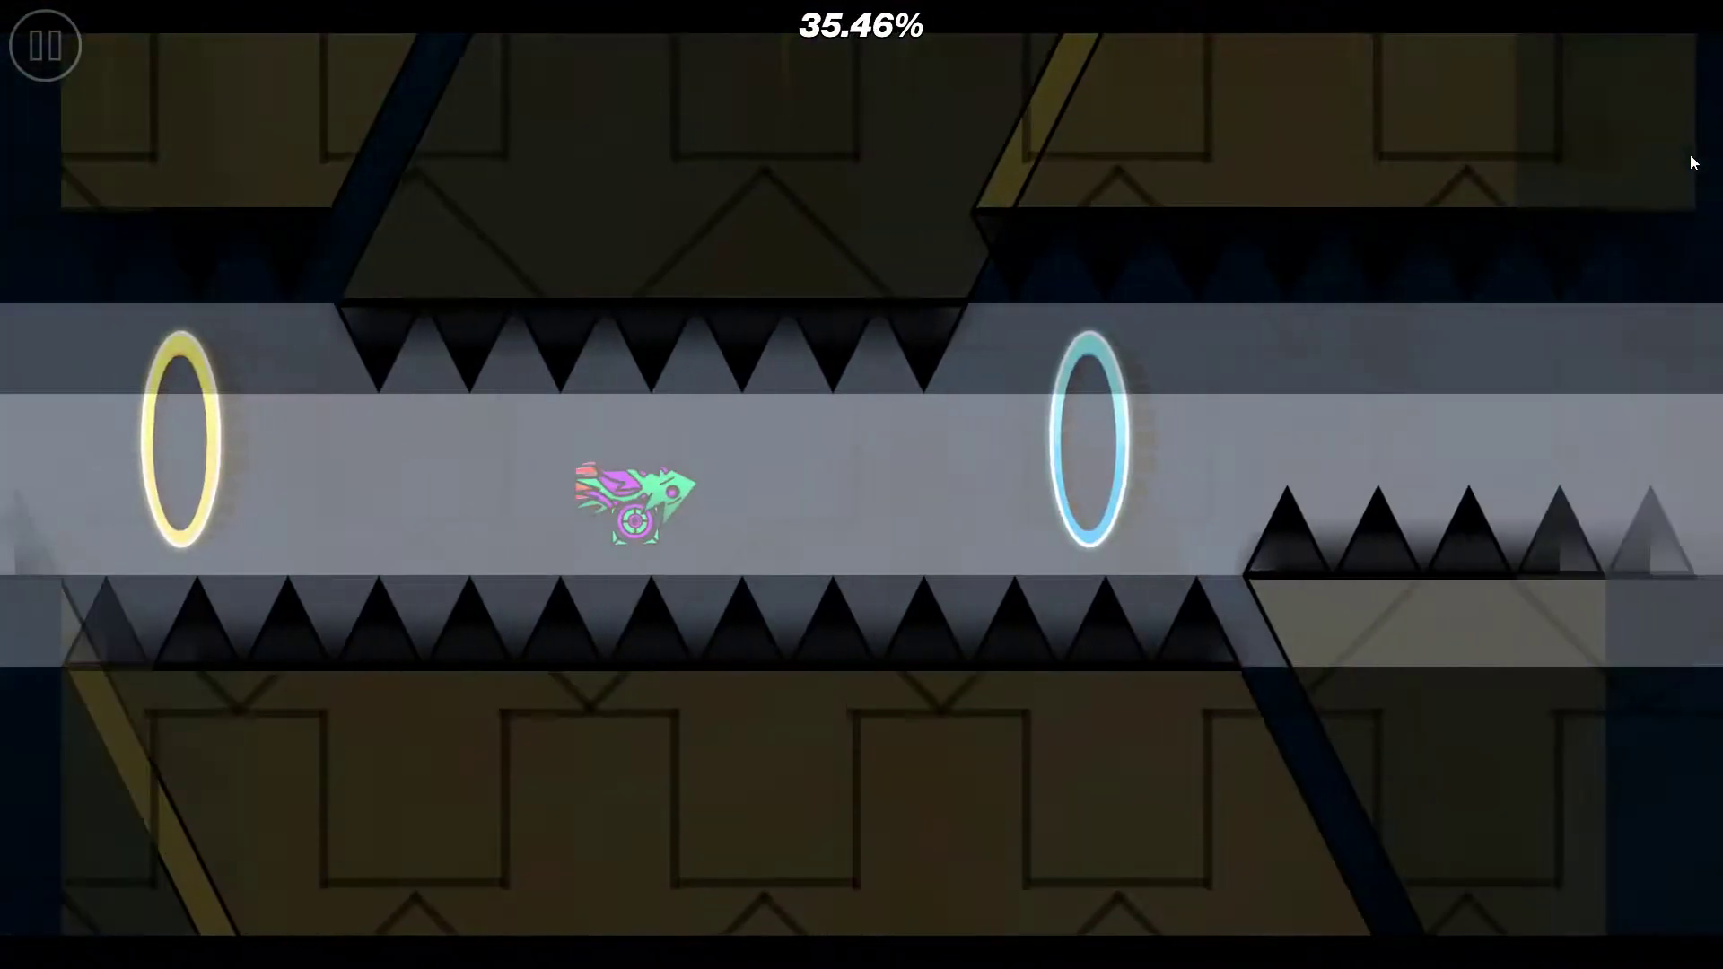
# Zigzag the wave through the portals and narrow jagged corridors down onto the jump pad.
pyautogui.click(1691, 163)
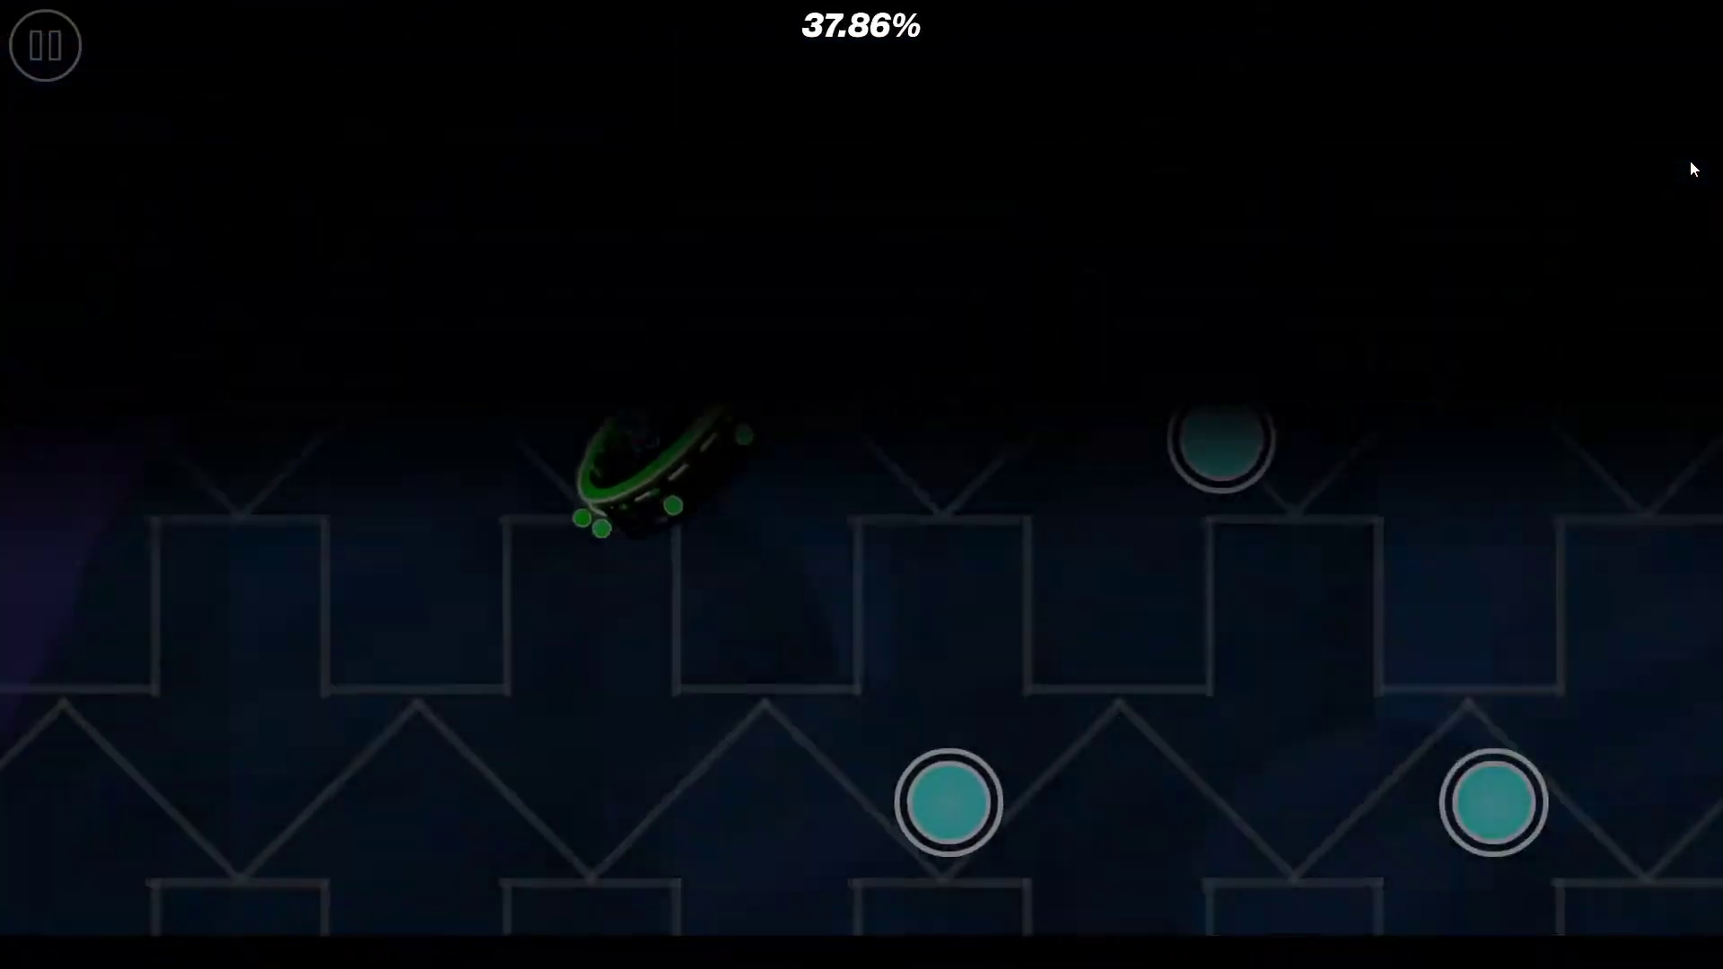
pyautogui.click(1689, 165)
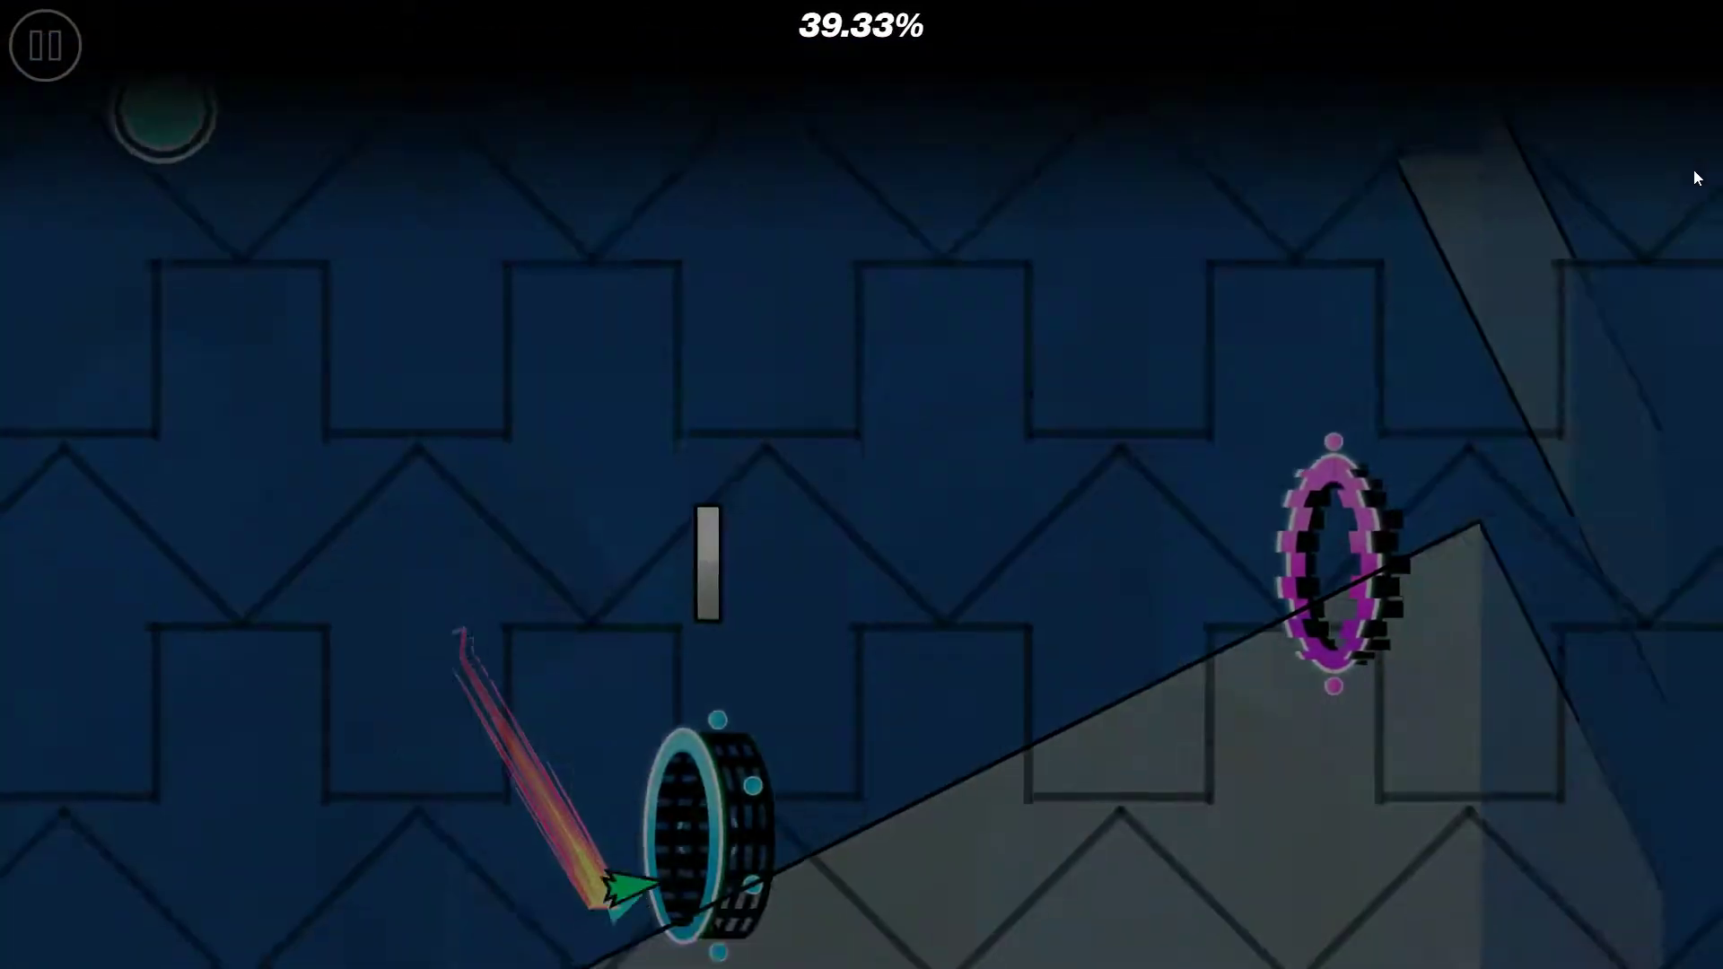
pyautogui.click(1695, 176)
pyautogui.click(1692, 189)
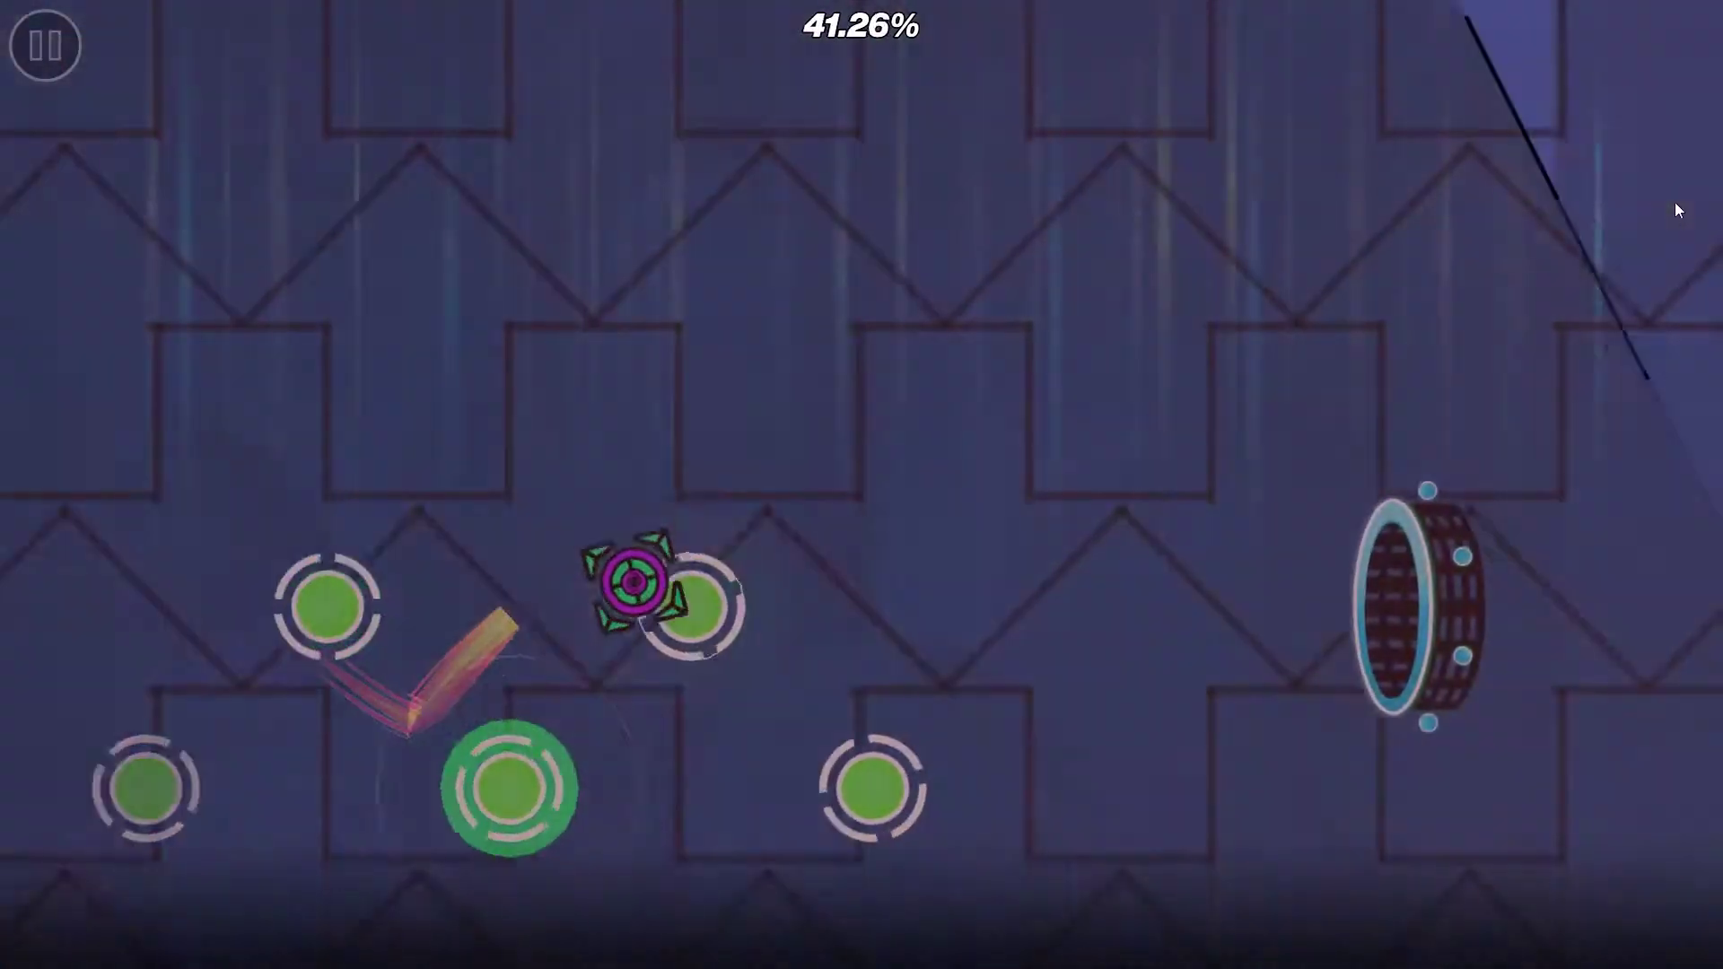
pyautogui.click(1656, 214)
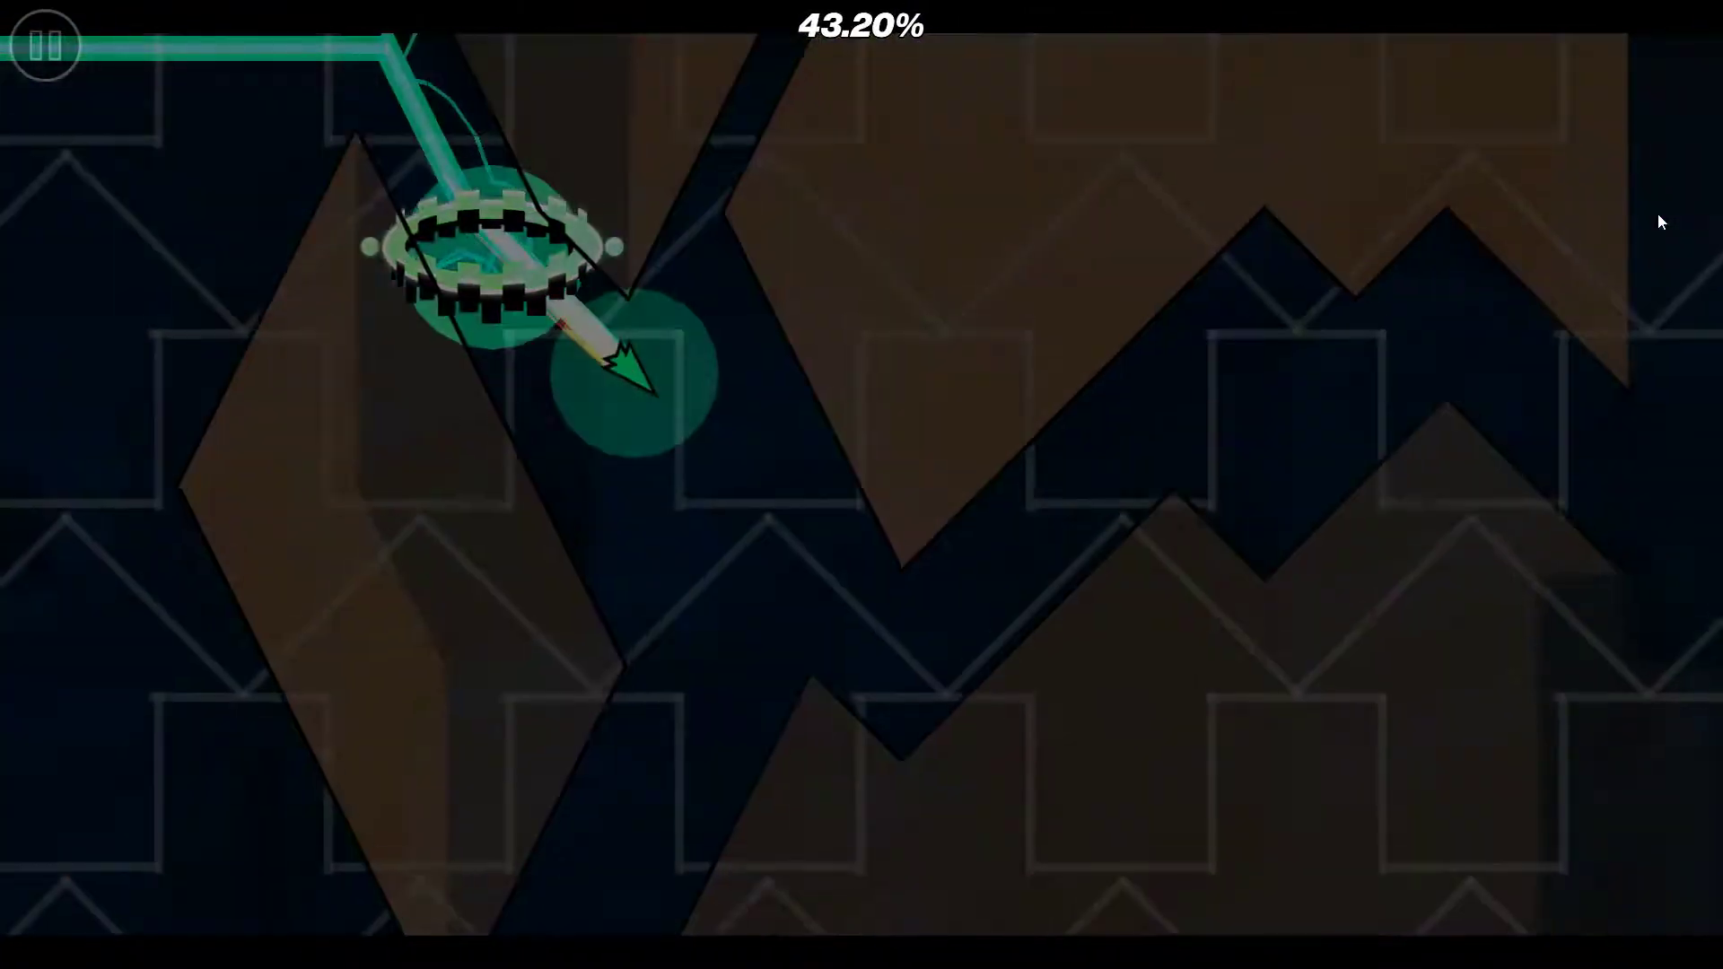
pyautogui.click(1657, 214)
pyautogui.click(1657, 216)
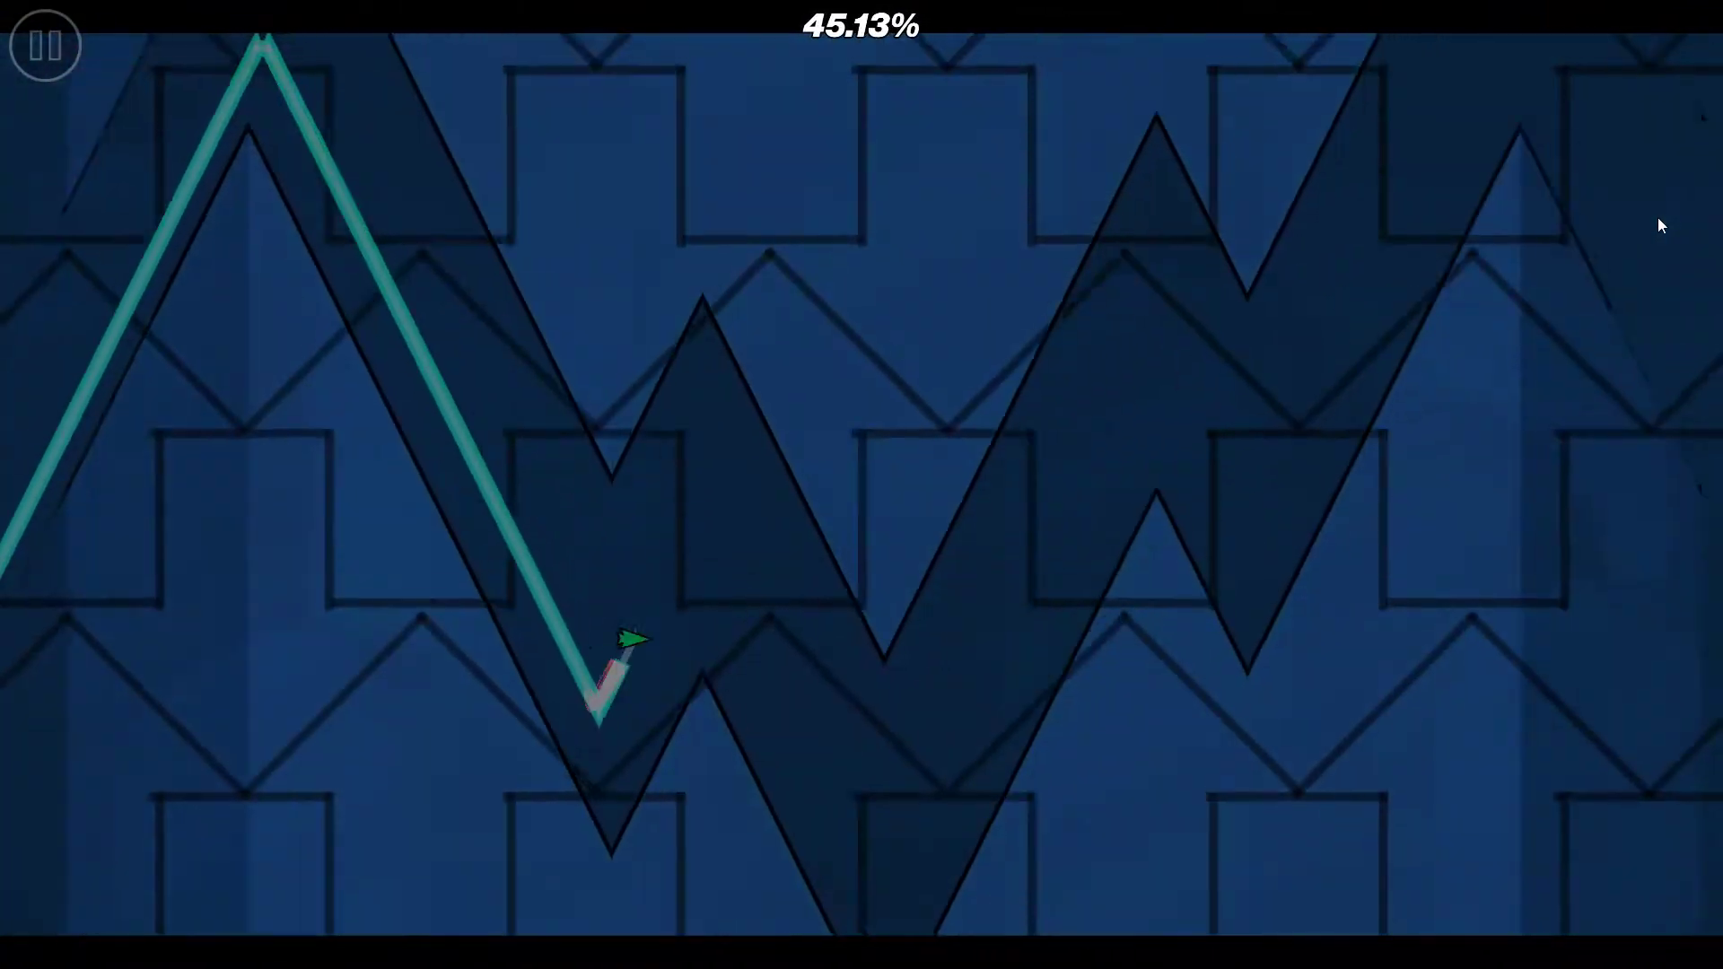
pyautogui.click(1657, 217)
pyautogui.click(1657, 216)
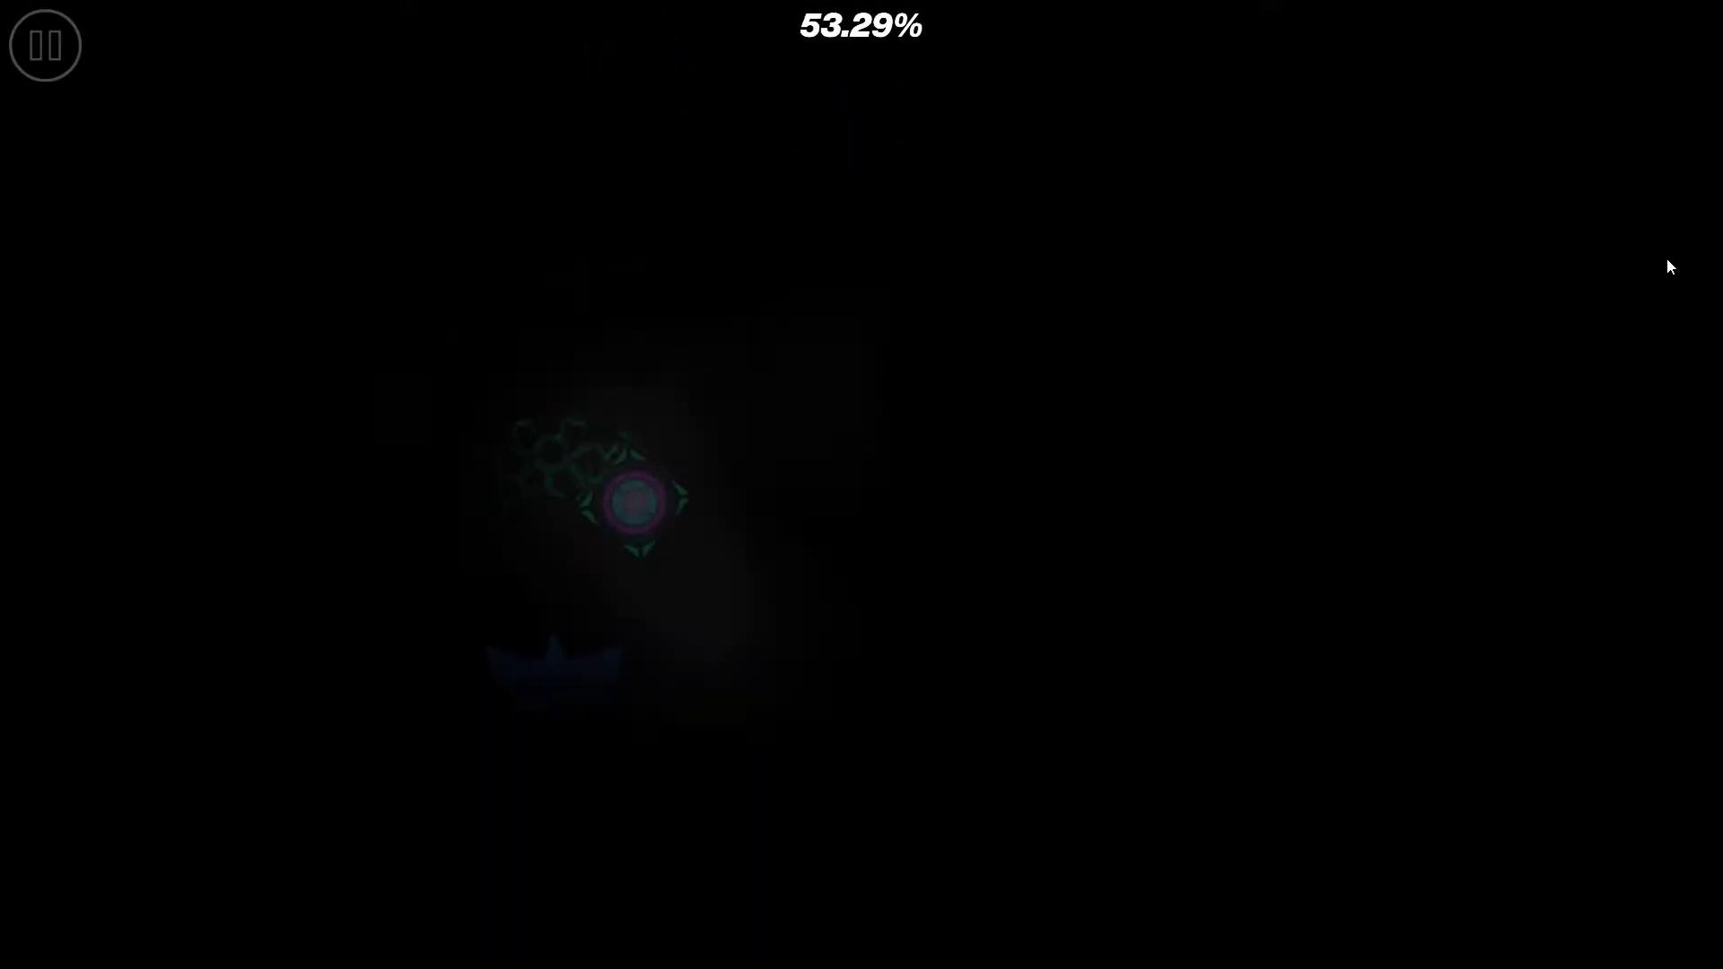
# Jump the cube through the dark section and zigzag the wave past the spiked corridors.
pyautogui.click(1666, 268)
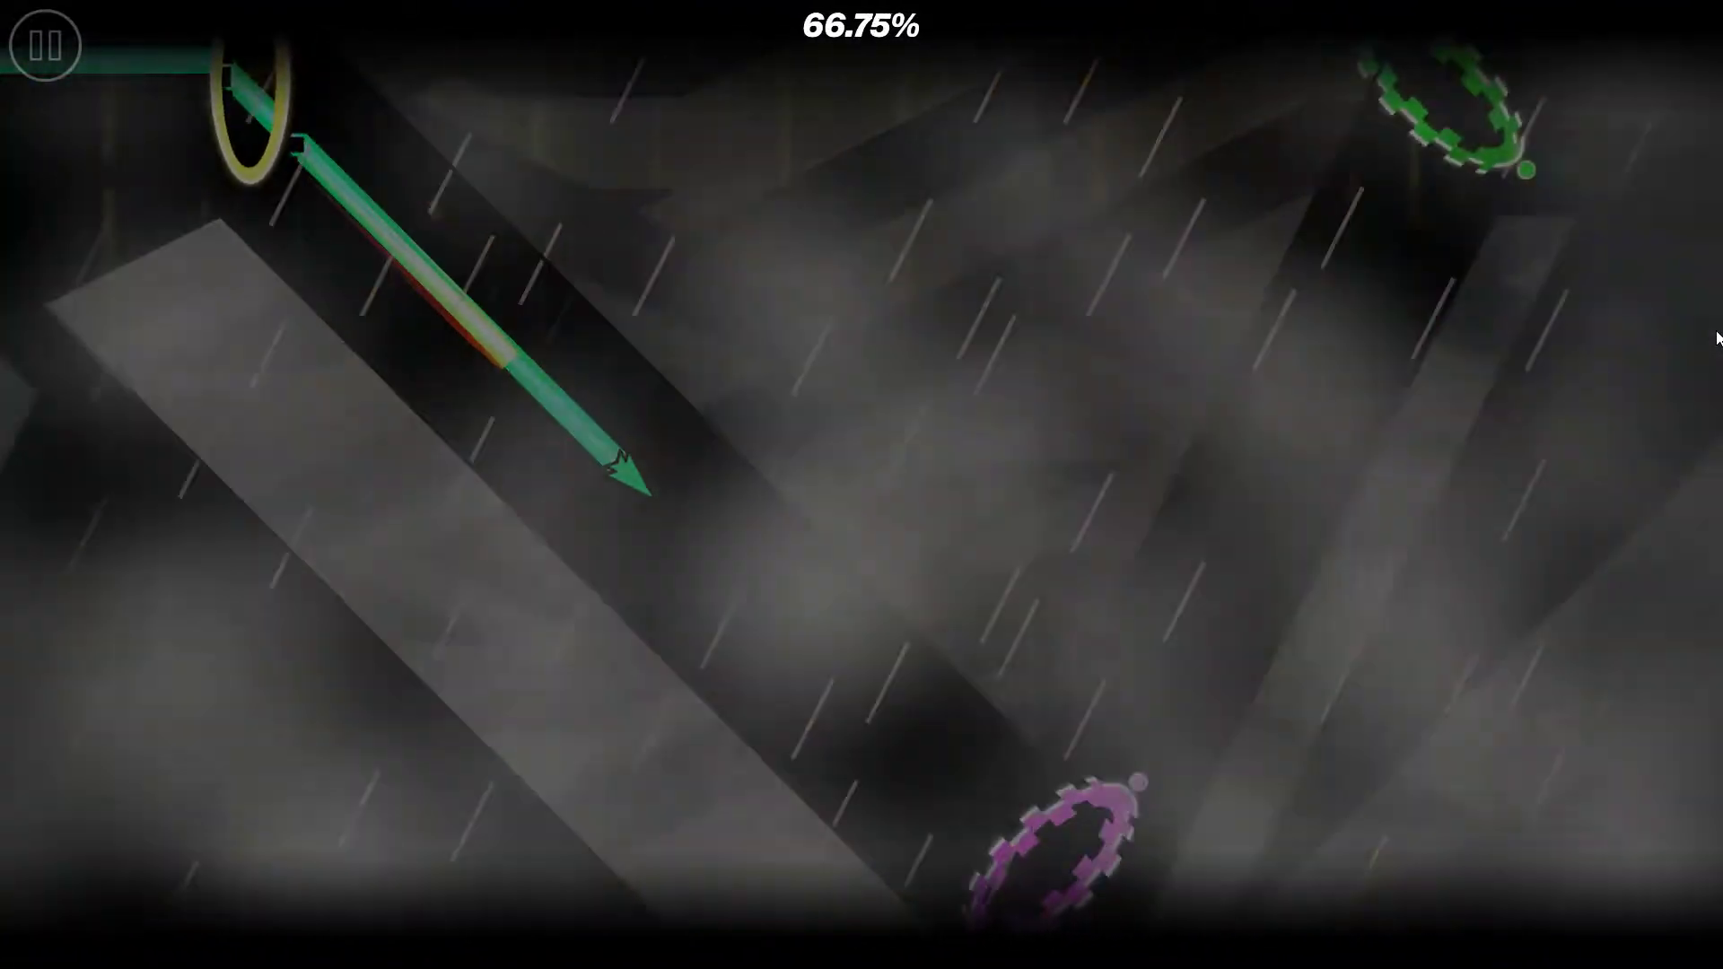
pyautogui.click(1717, 337)
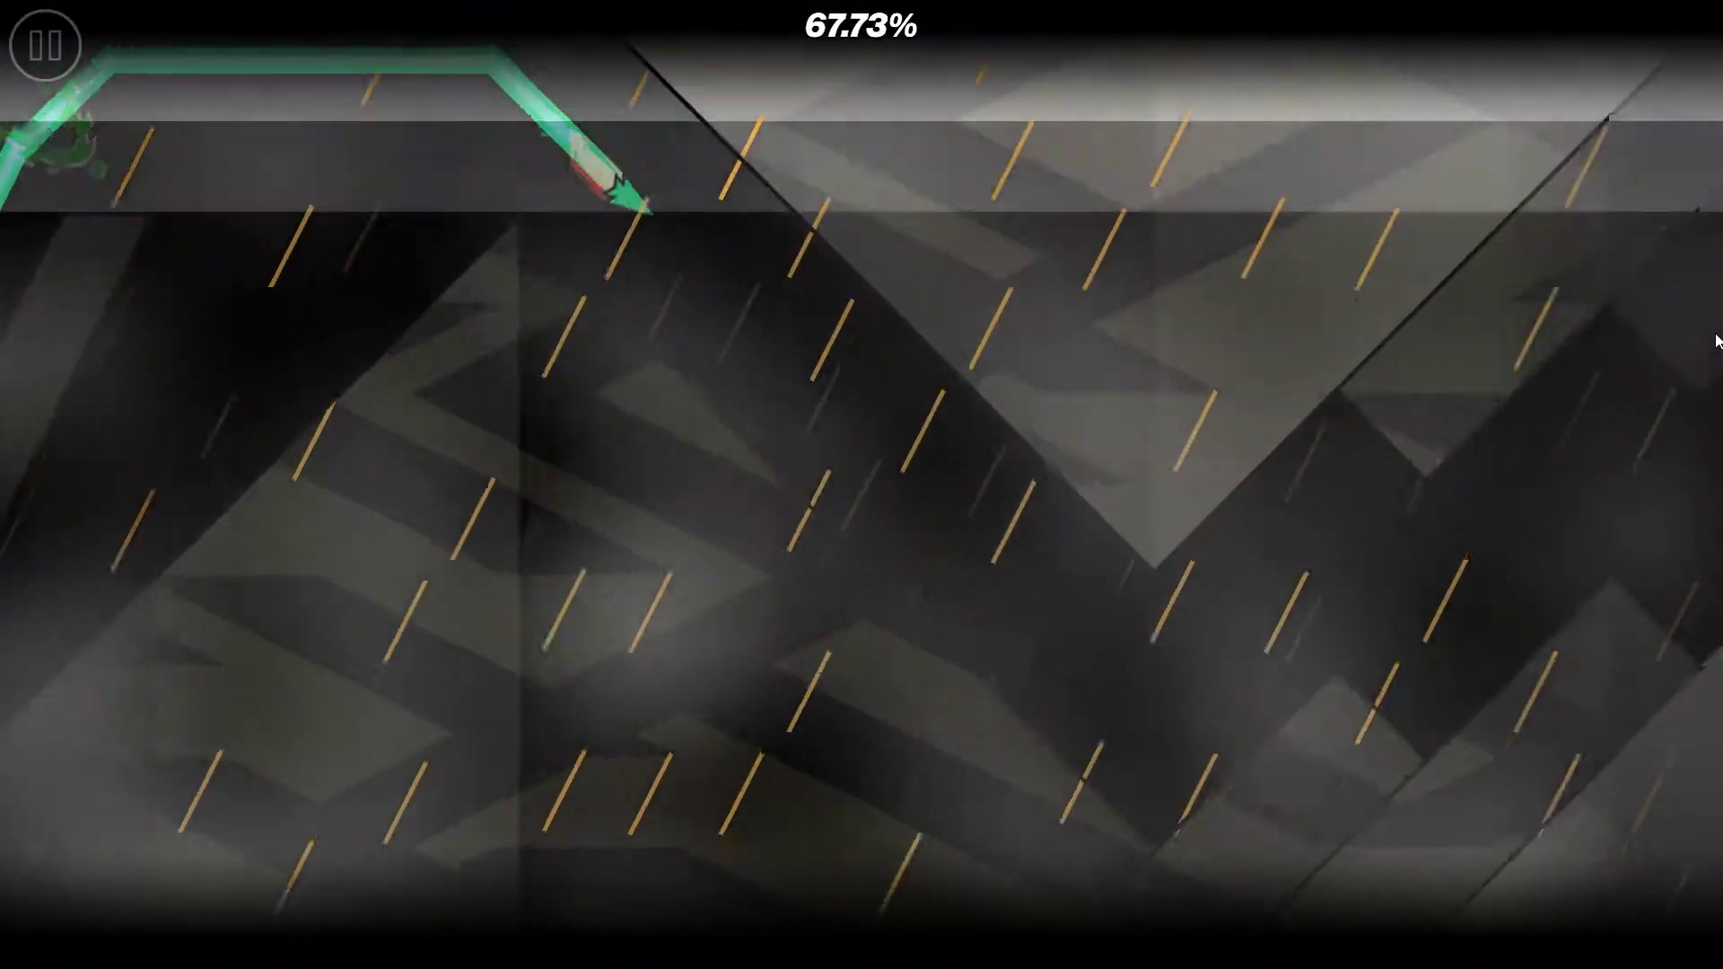
pyautogui.click(1717, 340)
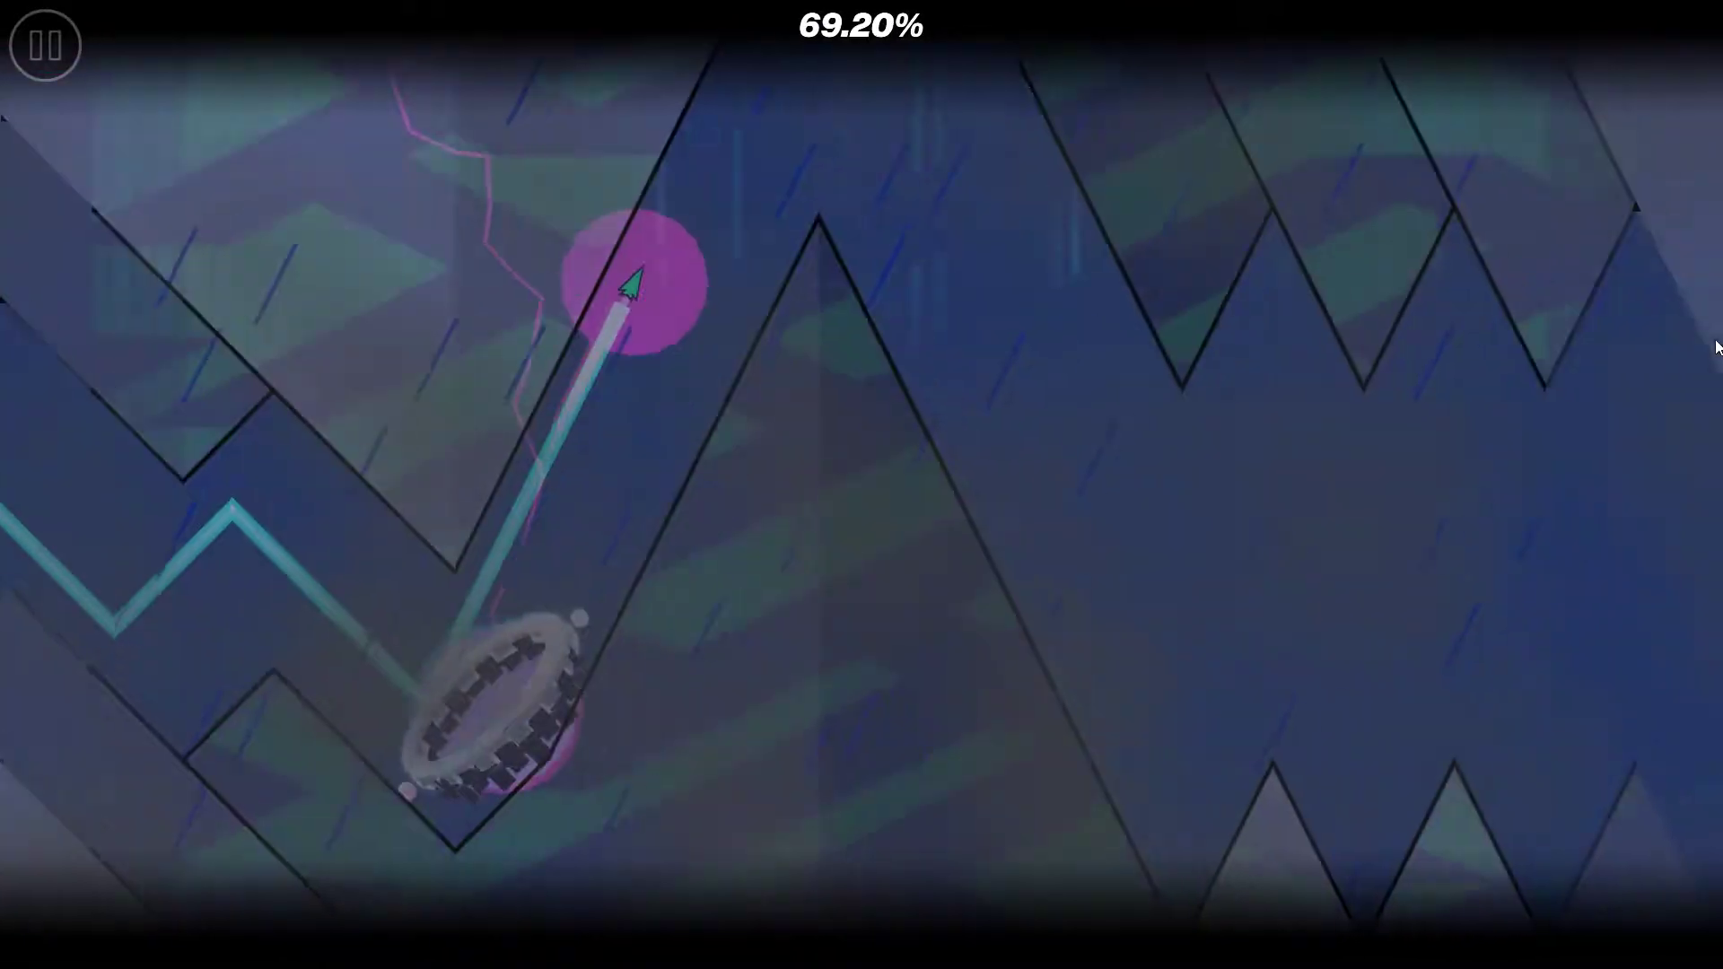
pyautogui.click(1716, 350)
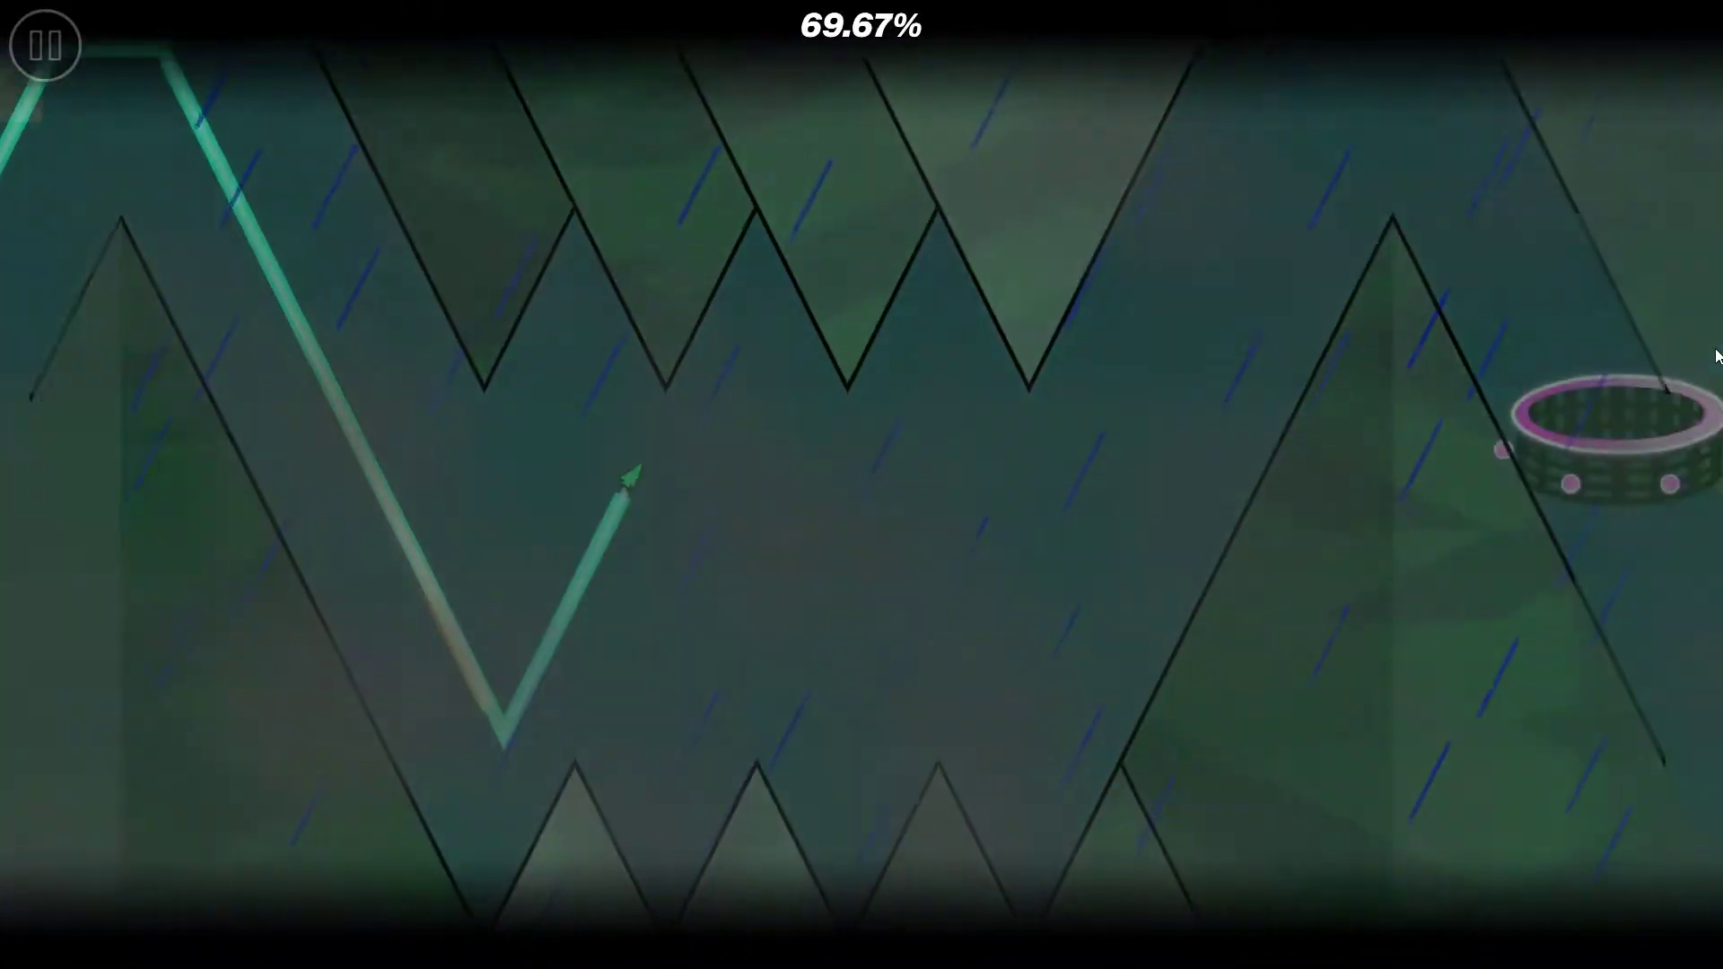
pyautogui.click(1716, 356)
# Fly the ship upward, then tap orbs to flip the spider through its section.
pyautogui.click(1716, 374)
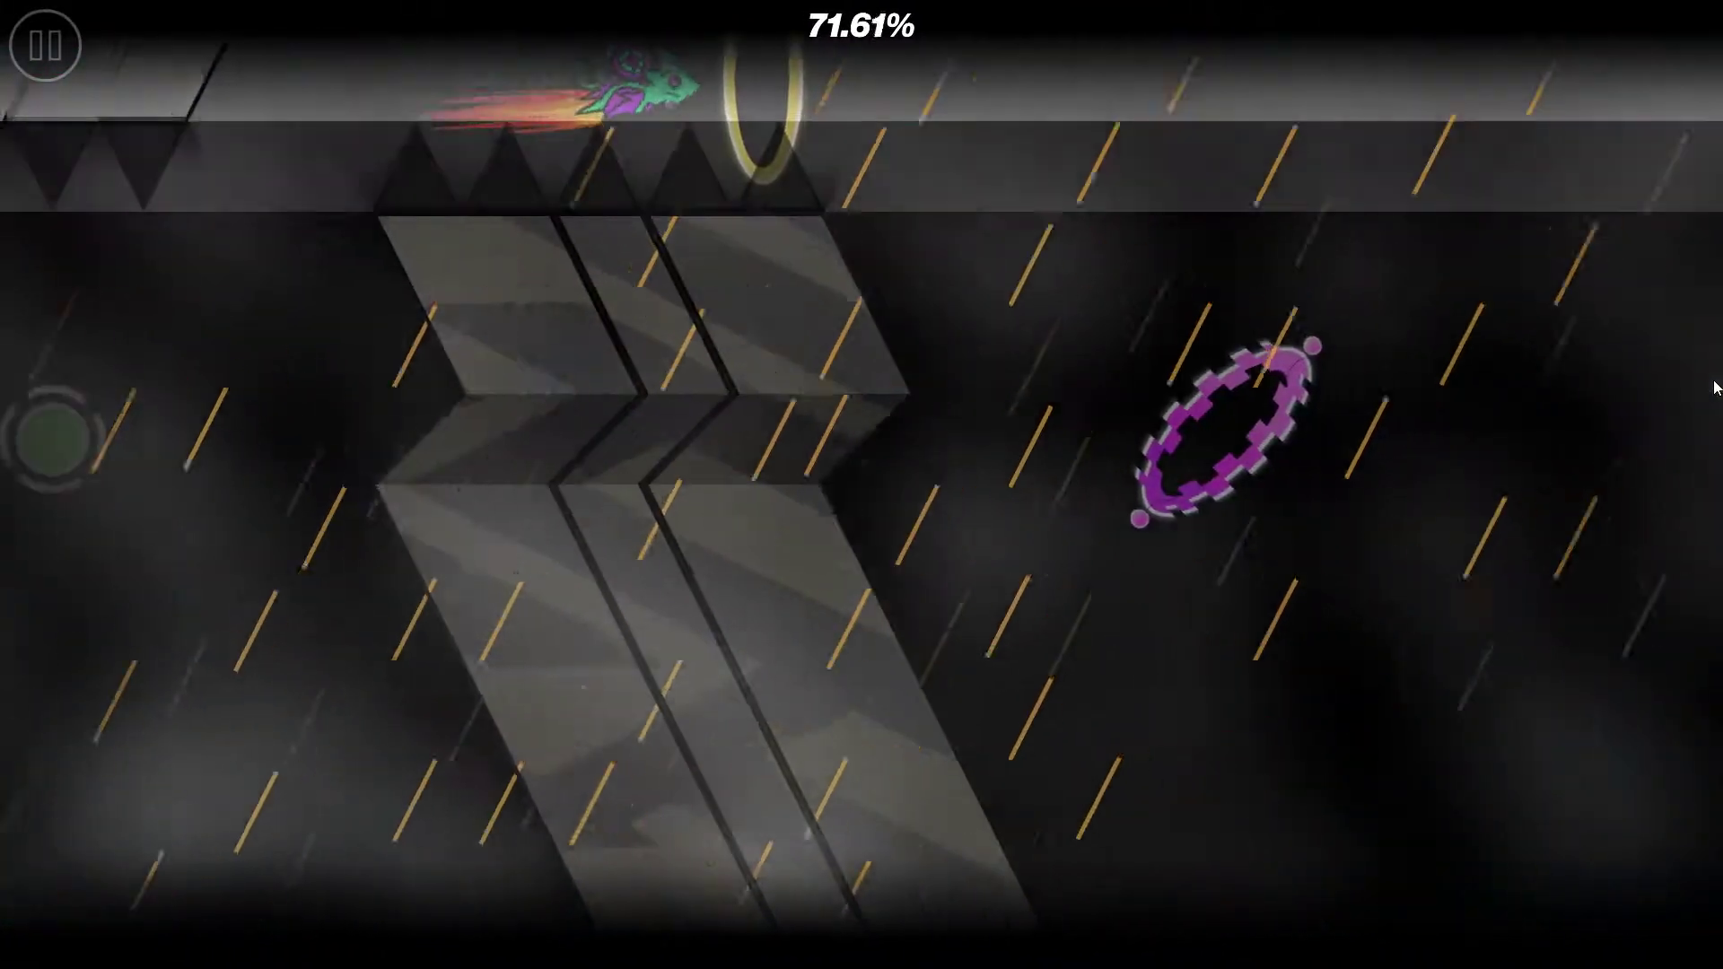
pyautogui.click(1716, 390)
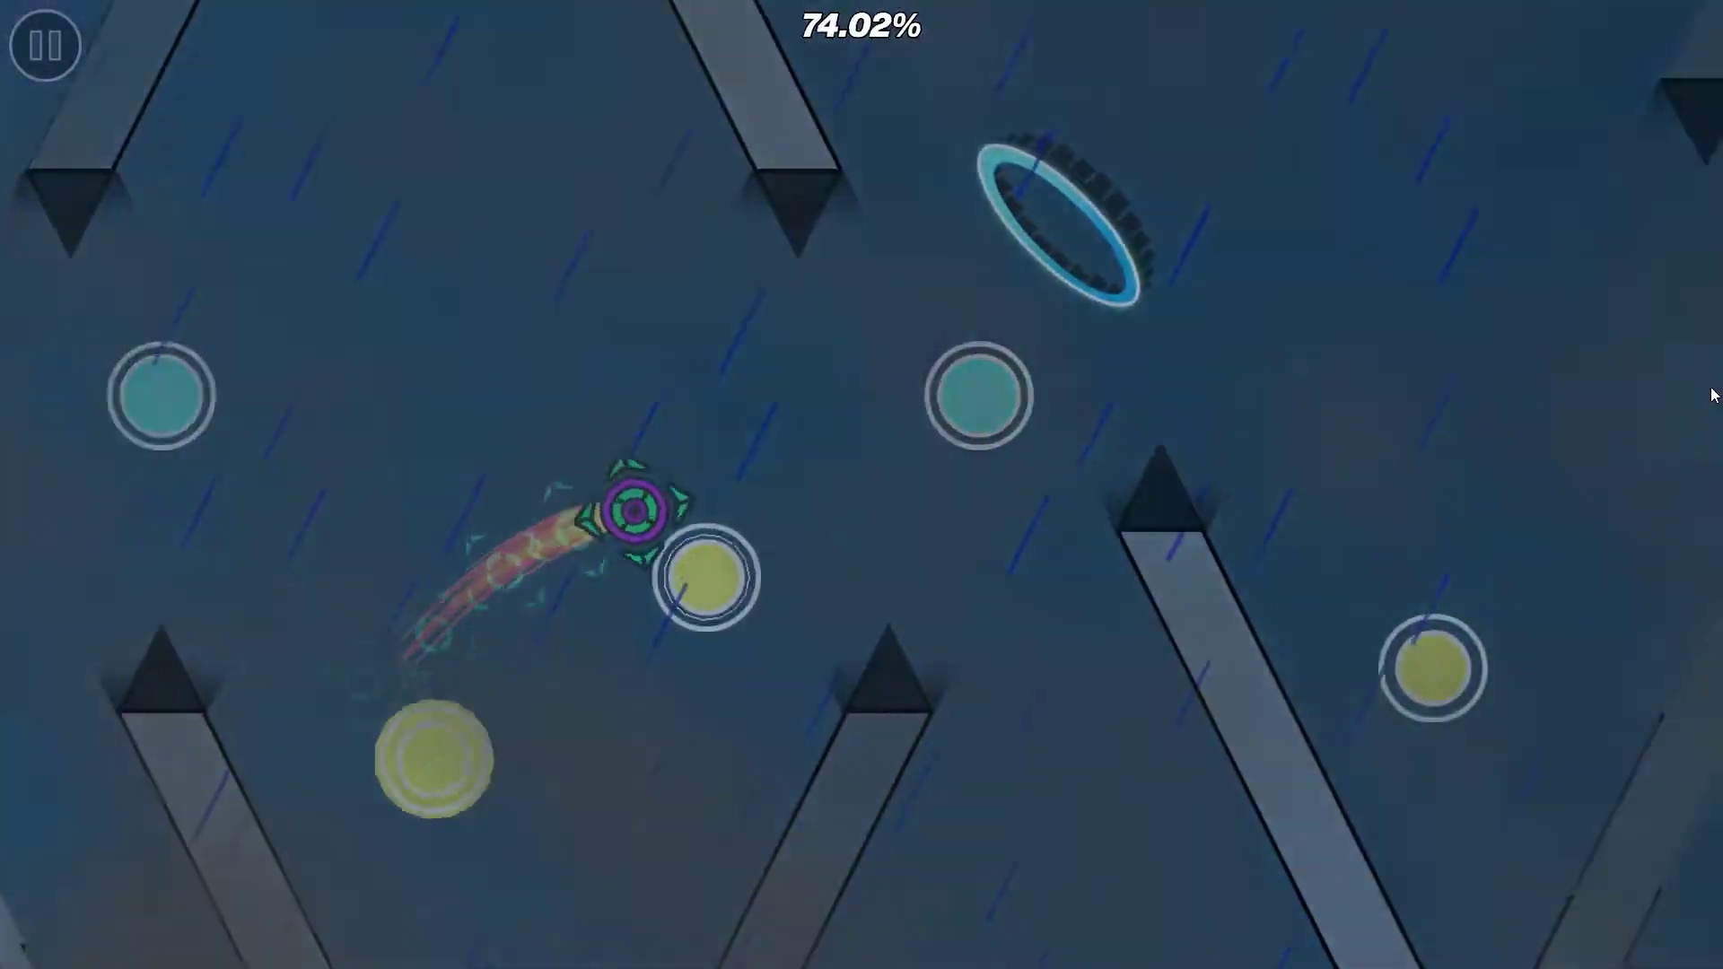
pyautogui.click(1711, 395)
pyautogui.click(1703, 415)
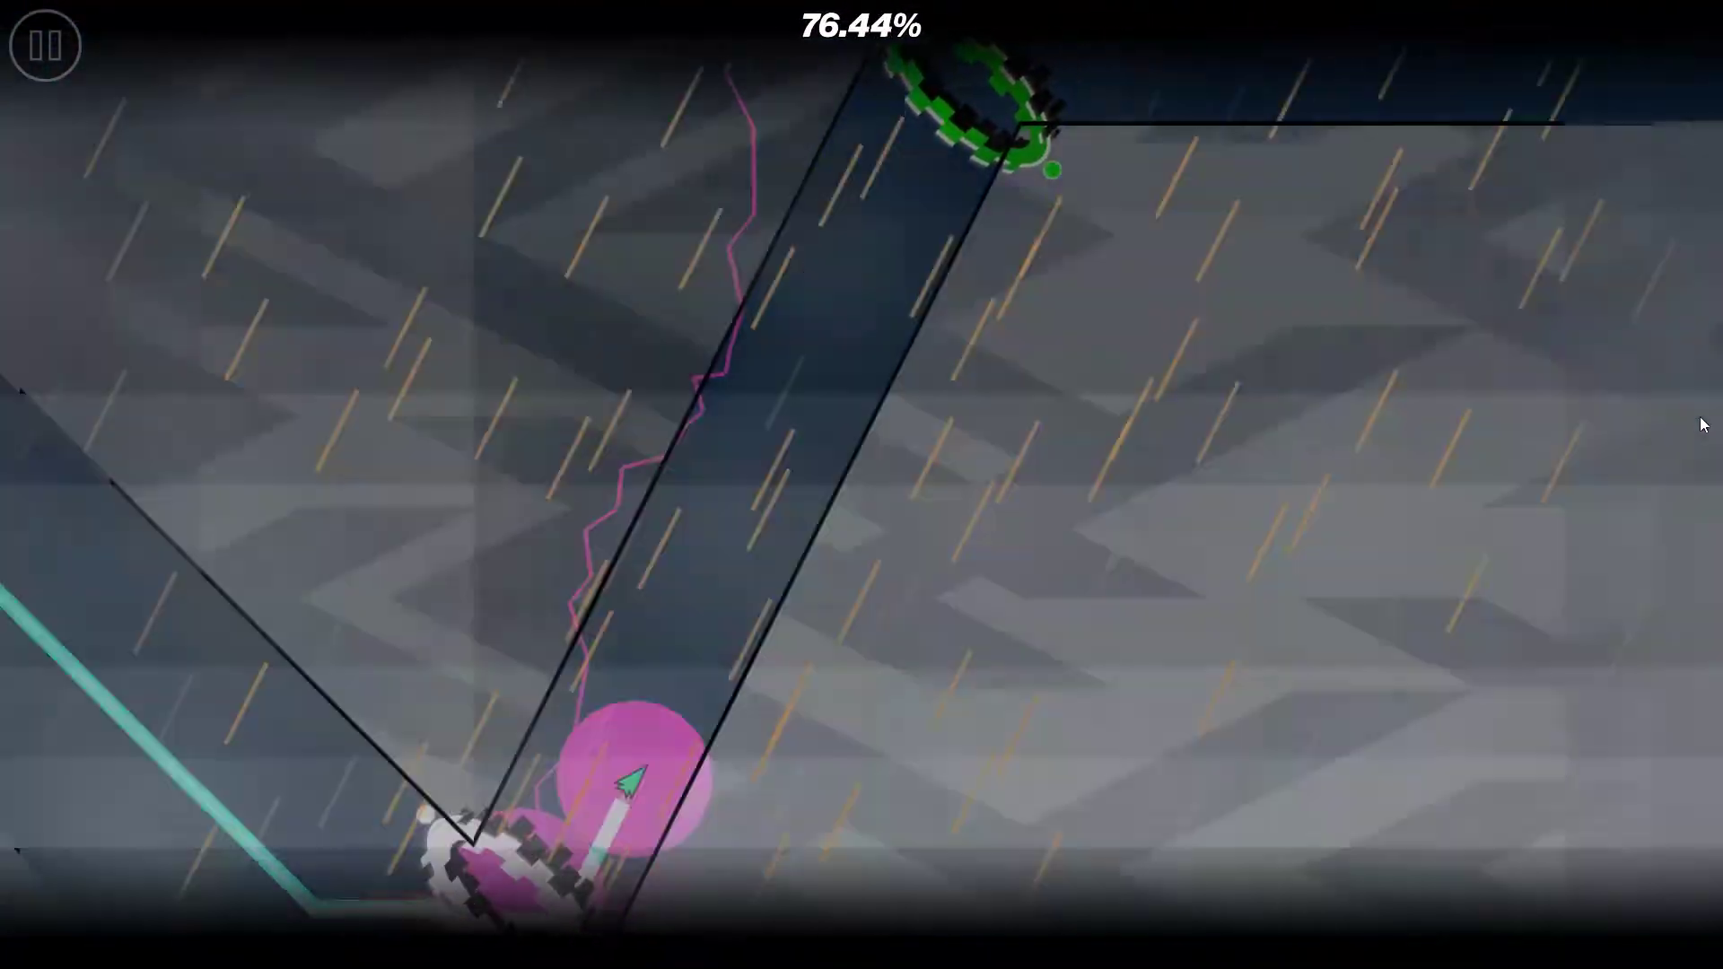
pyautogui.click(1716, 371)
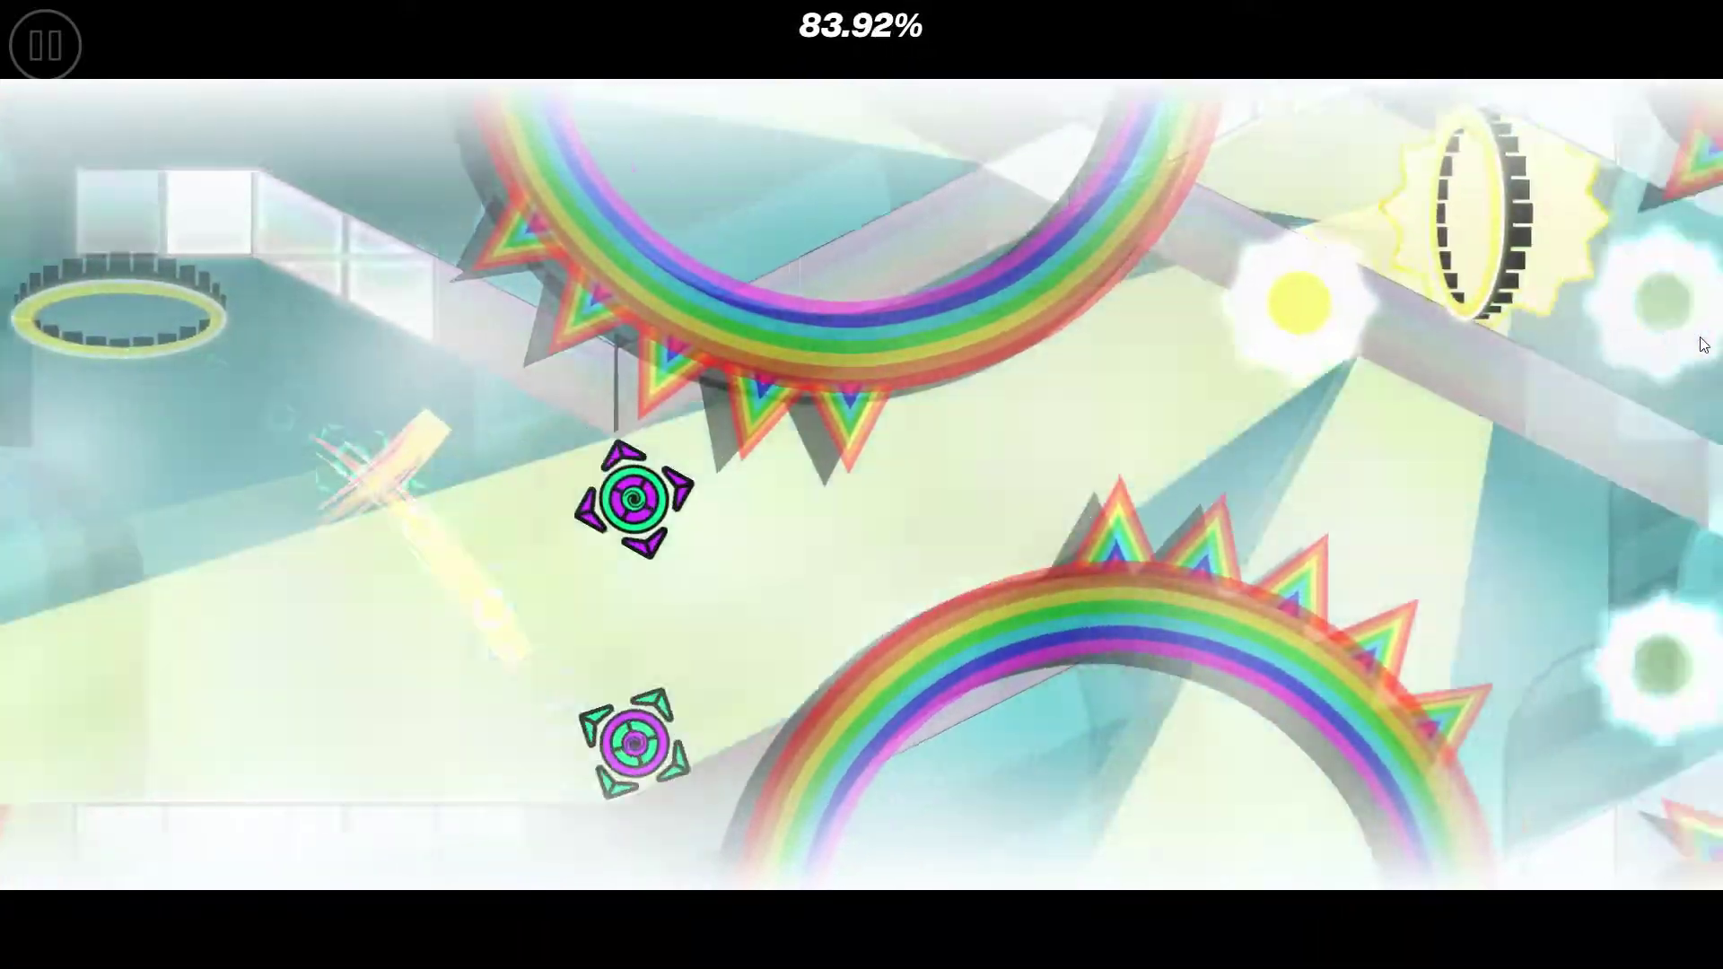
# Clear the final dual, ship and rainbow wave sections to finish Falling Up in 30 attempts.
pyautogui.click(1703, 350)
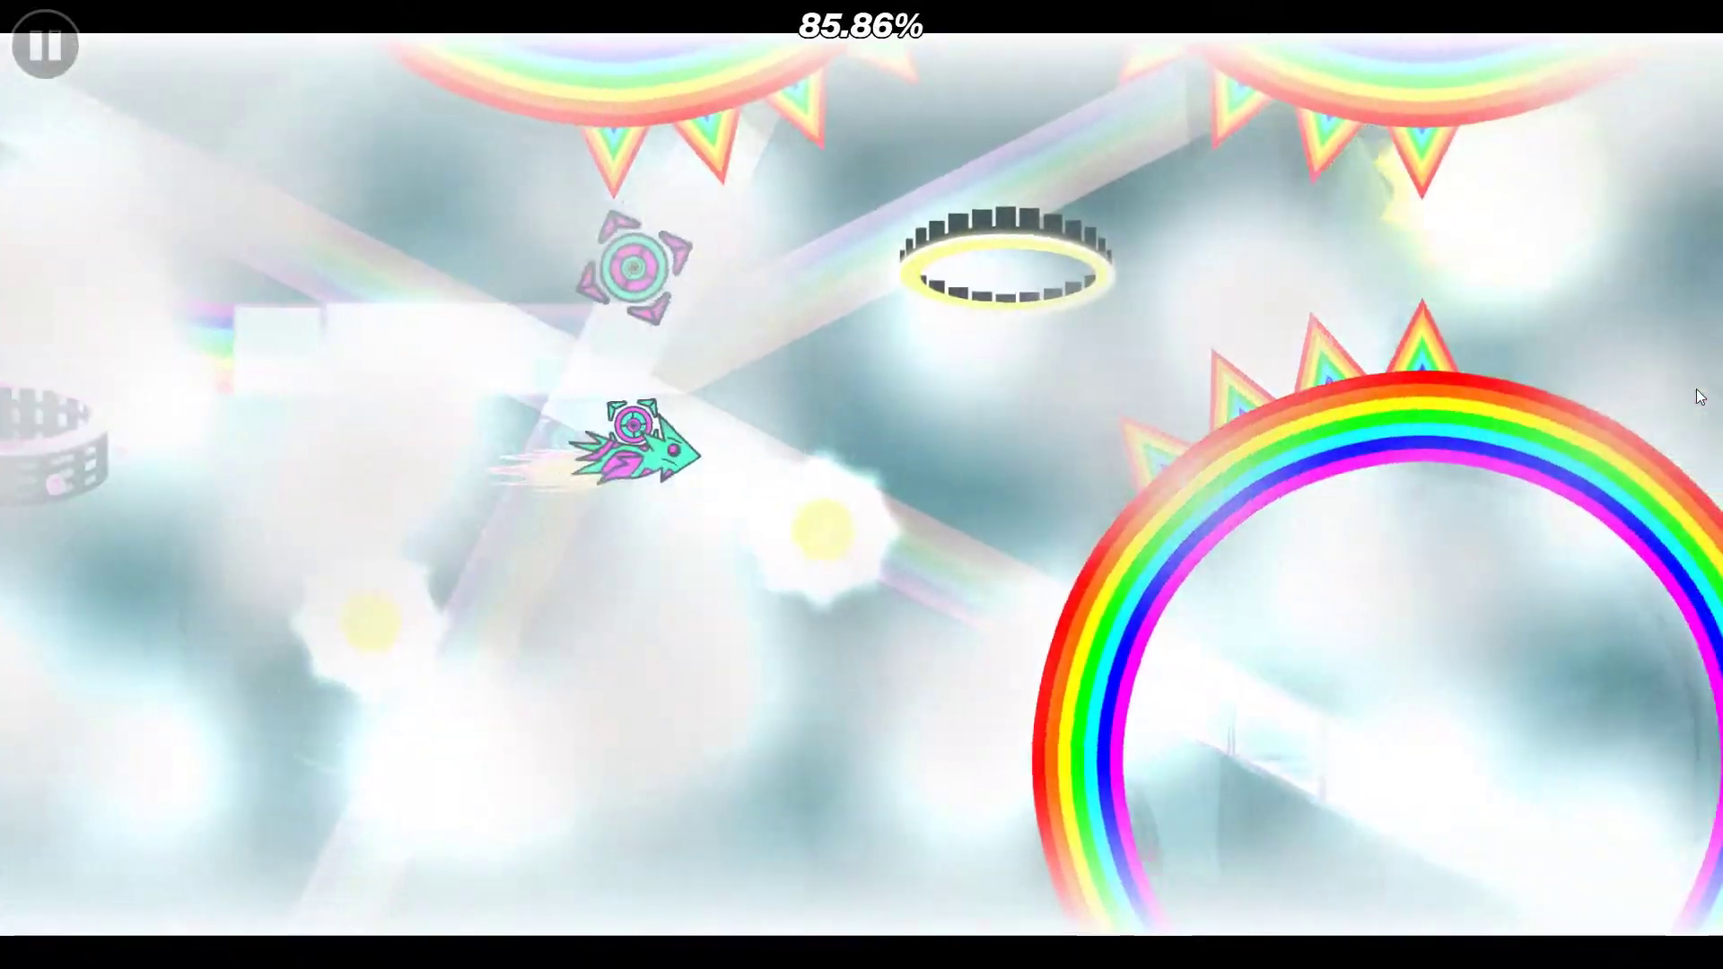
pyautogui.click(1695, 393)
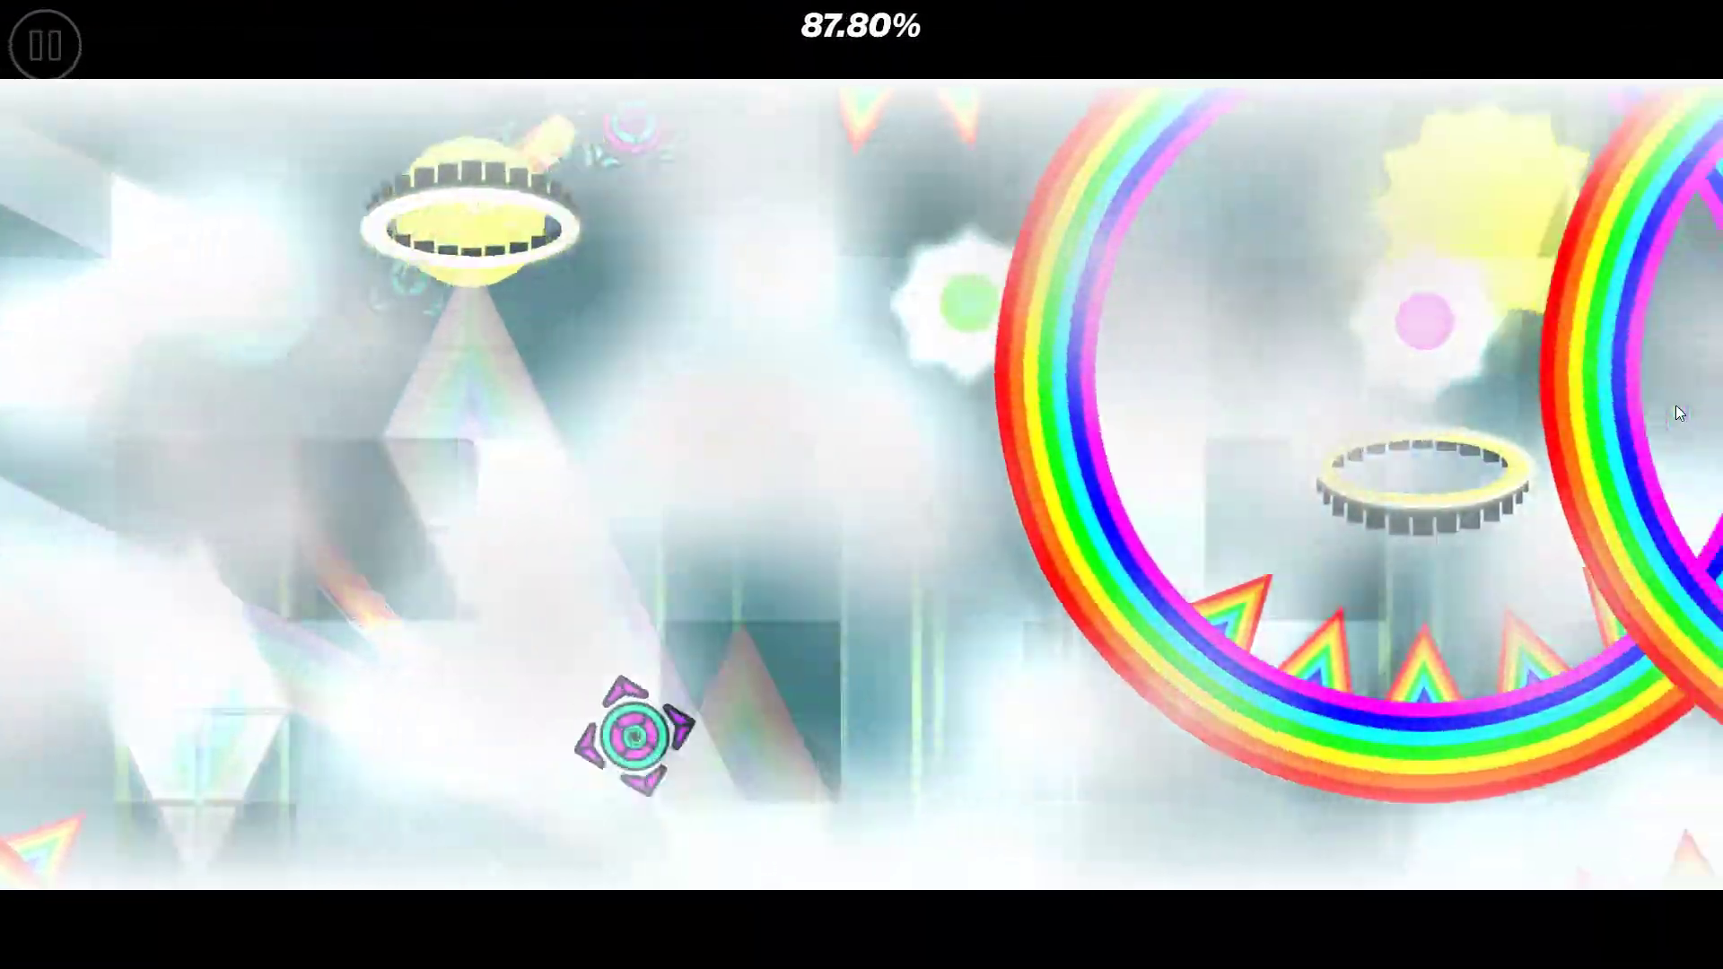
pyautogui.click(1669, 407)
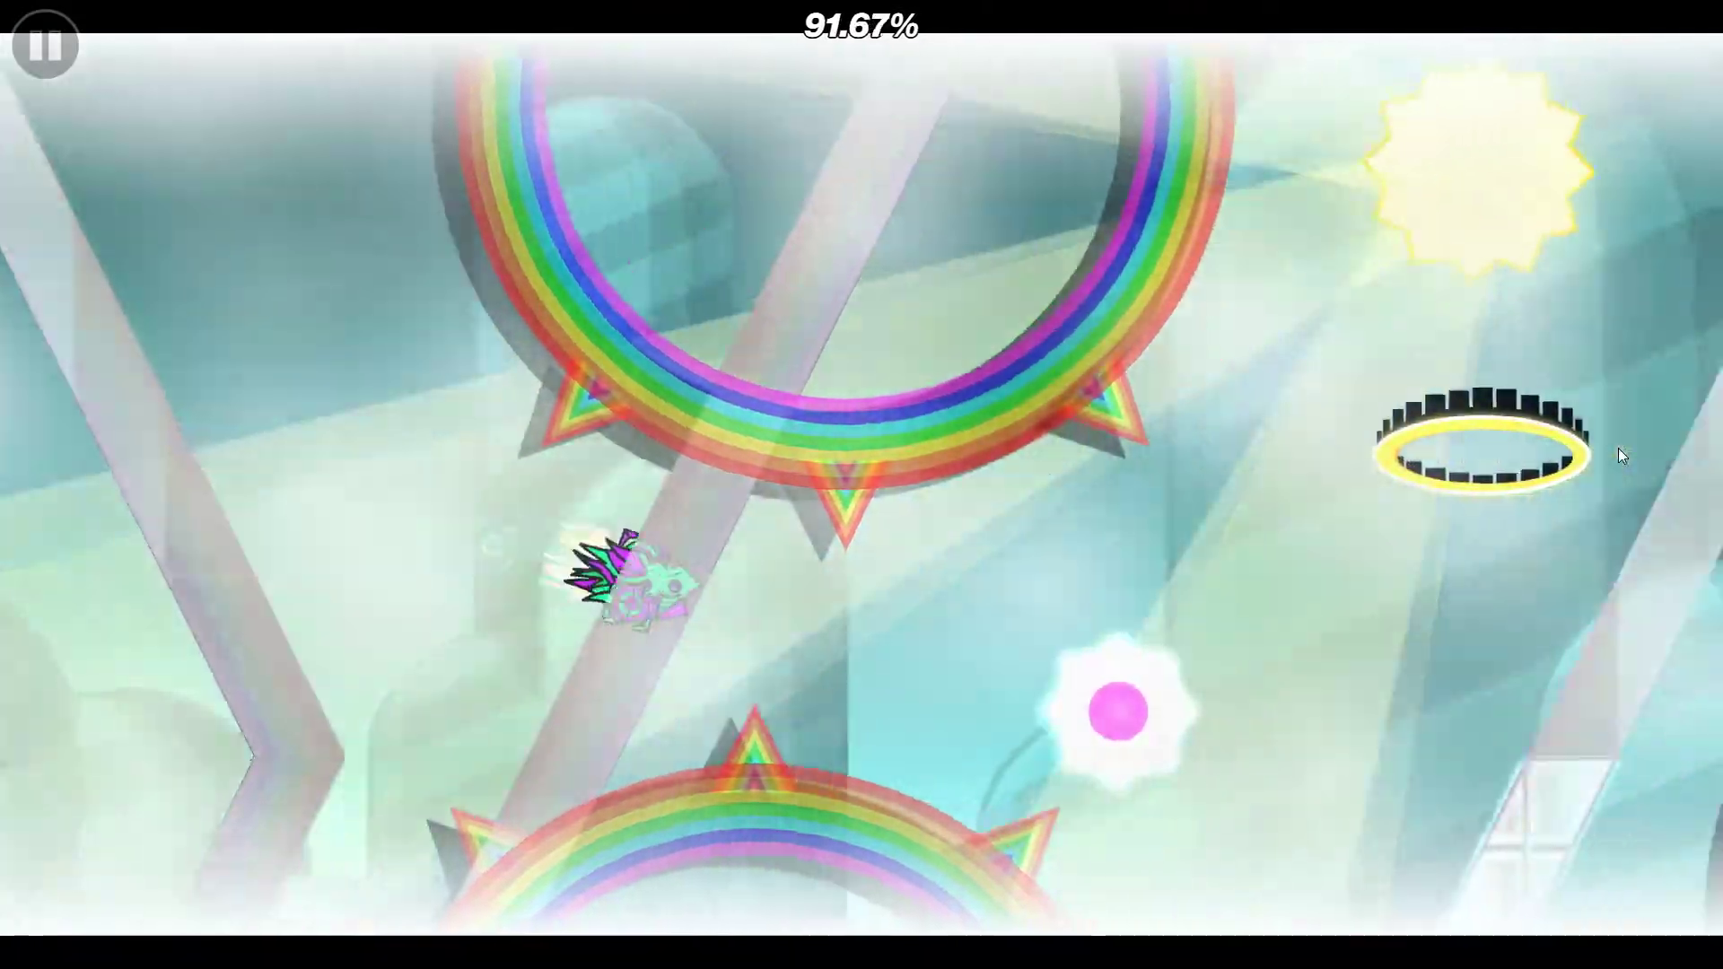
pyautogui.click(1618, 451)
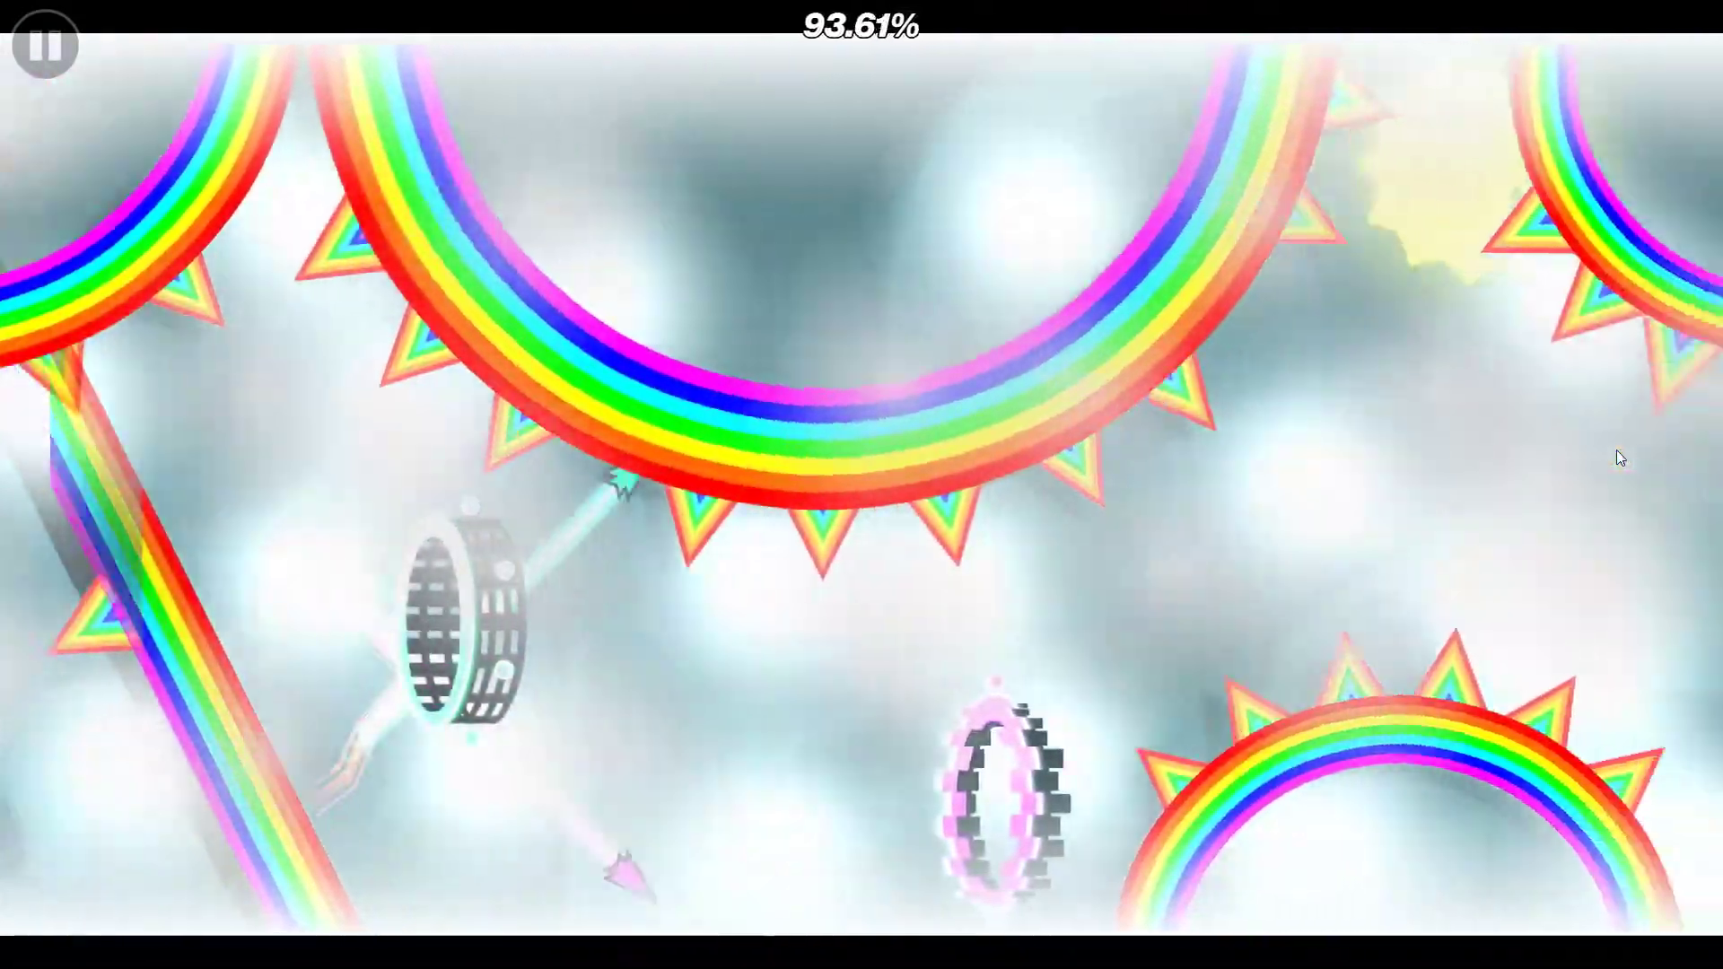
pyautogui.click(1607, 453)
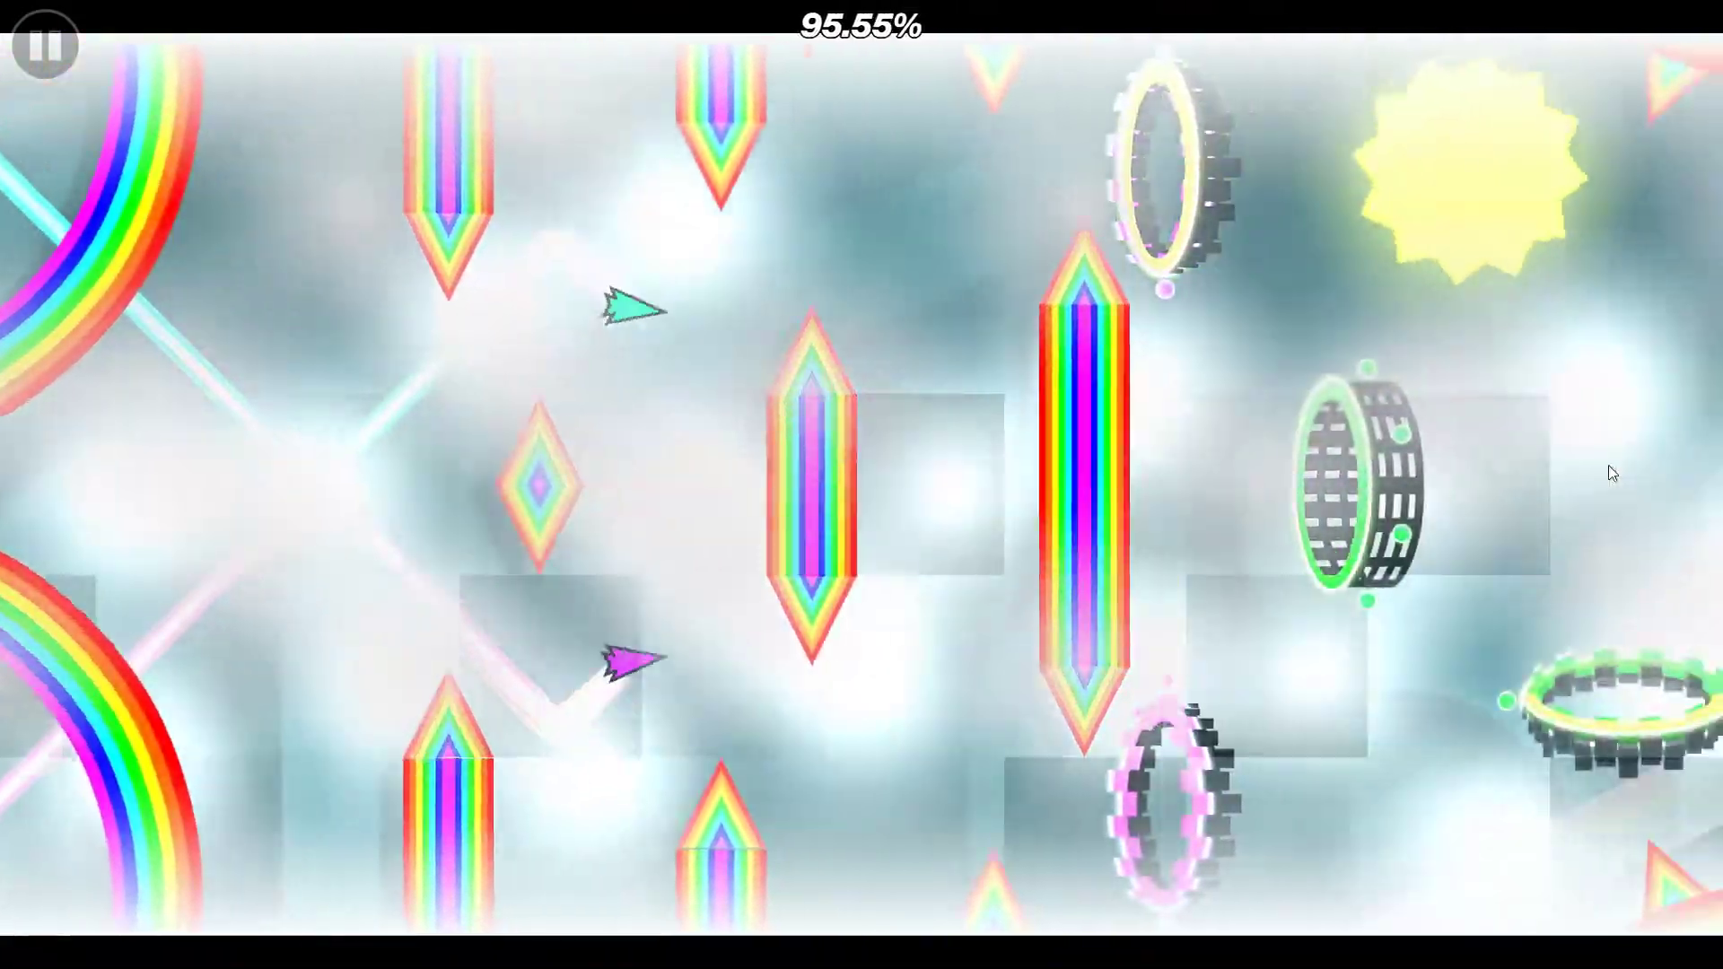
pyautogui.click(1608, 464)
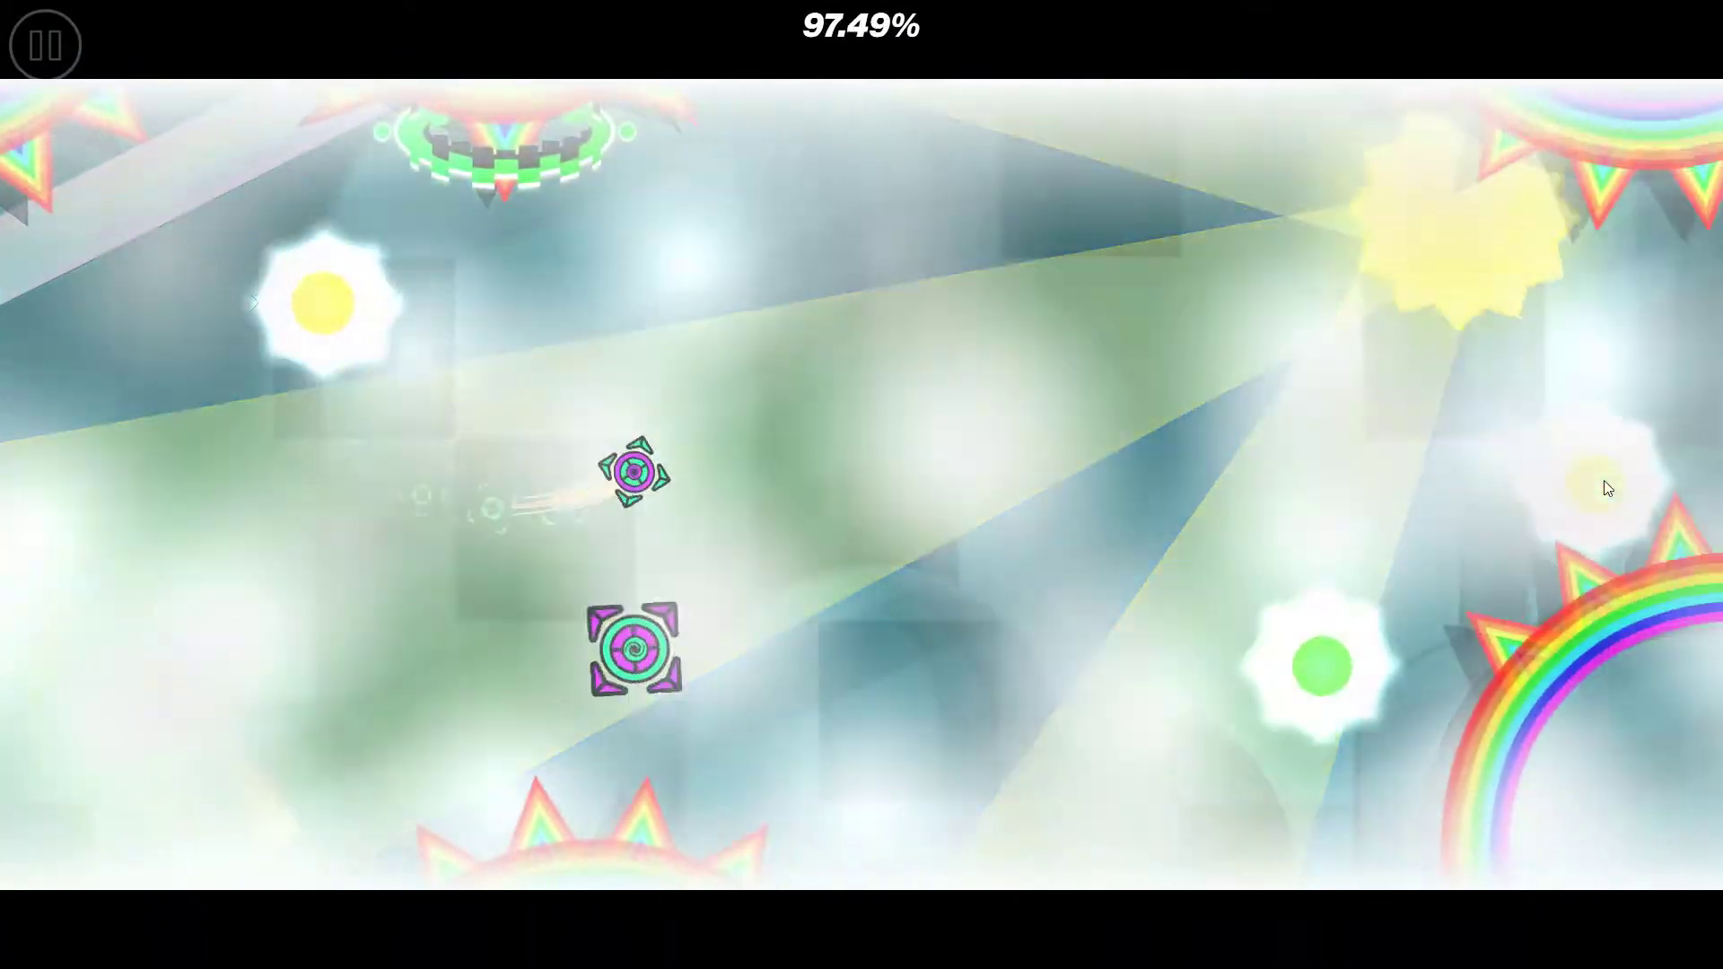
pyautogui.click(1603, 479)
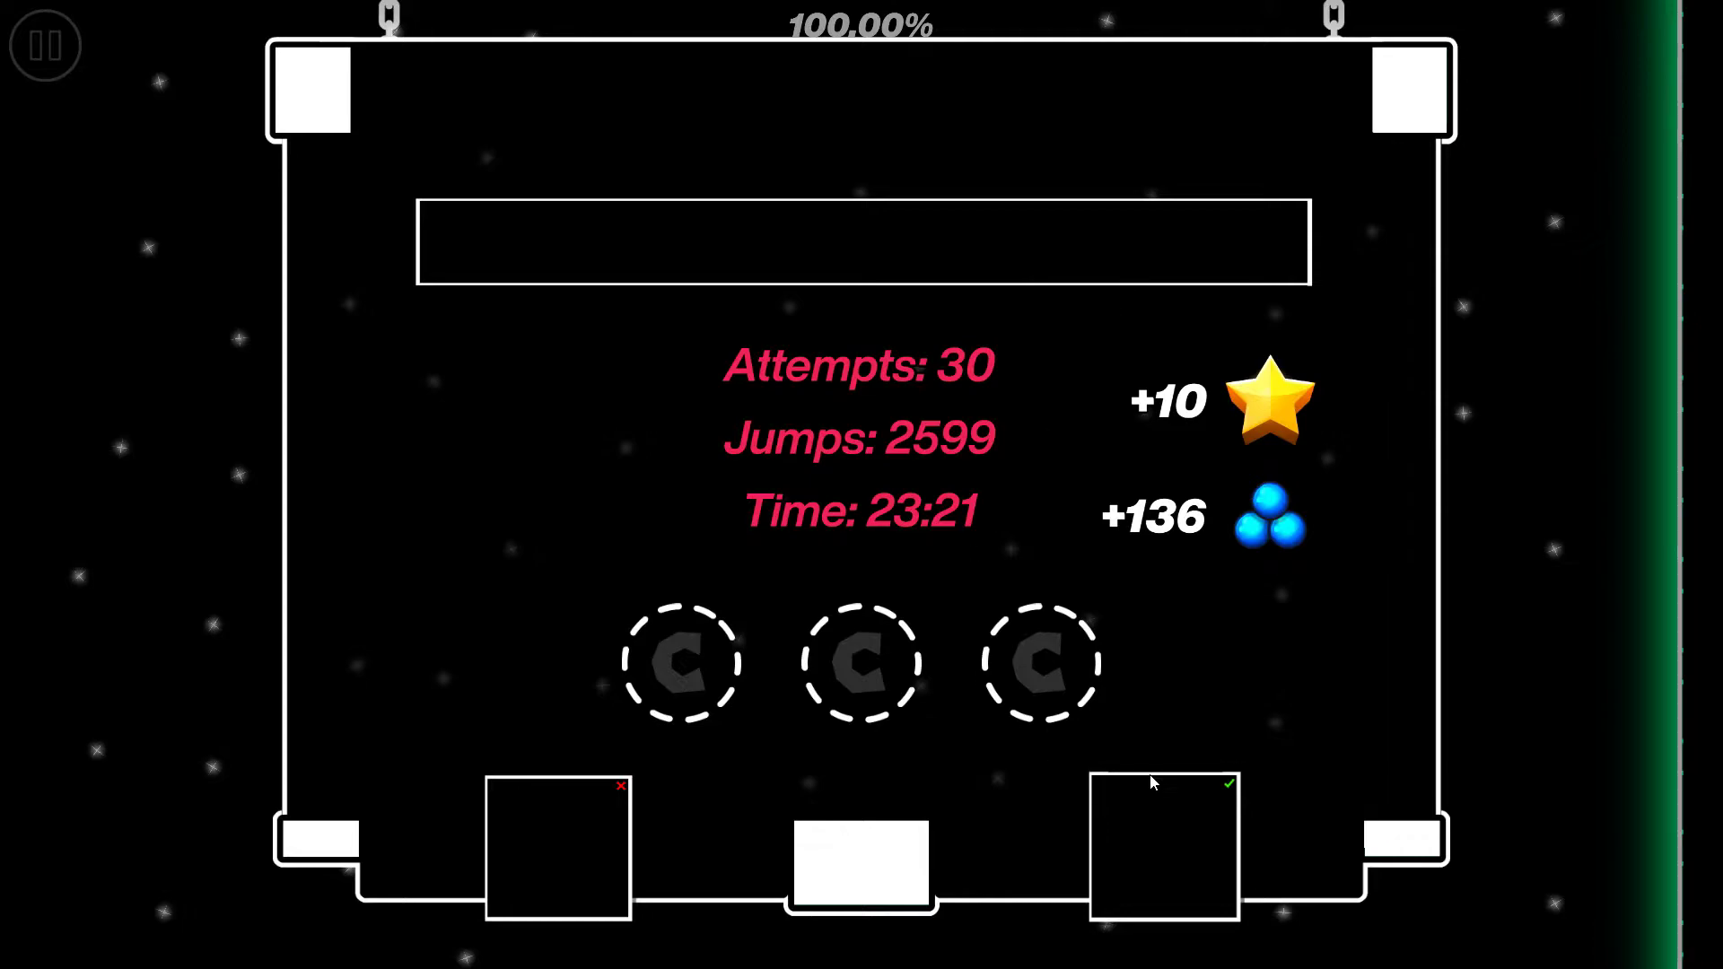
# Leave the results screen, check Falling Up's stats, and return to the My Levels list.
pyautogui.press('Escape')
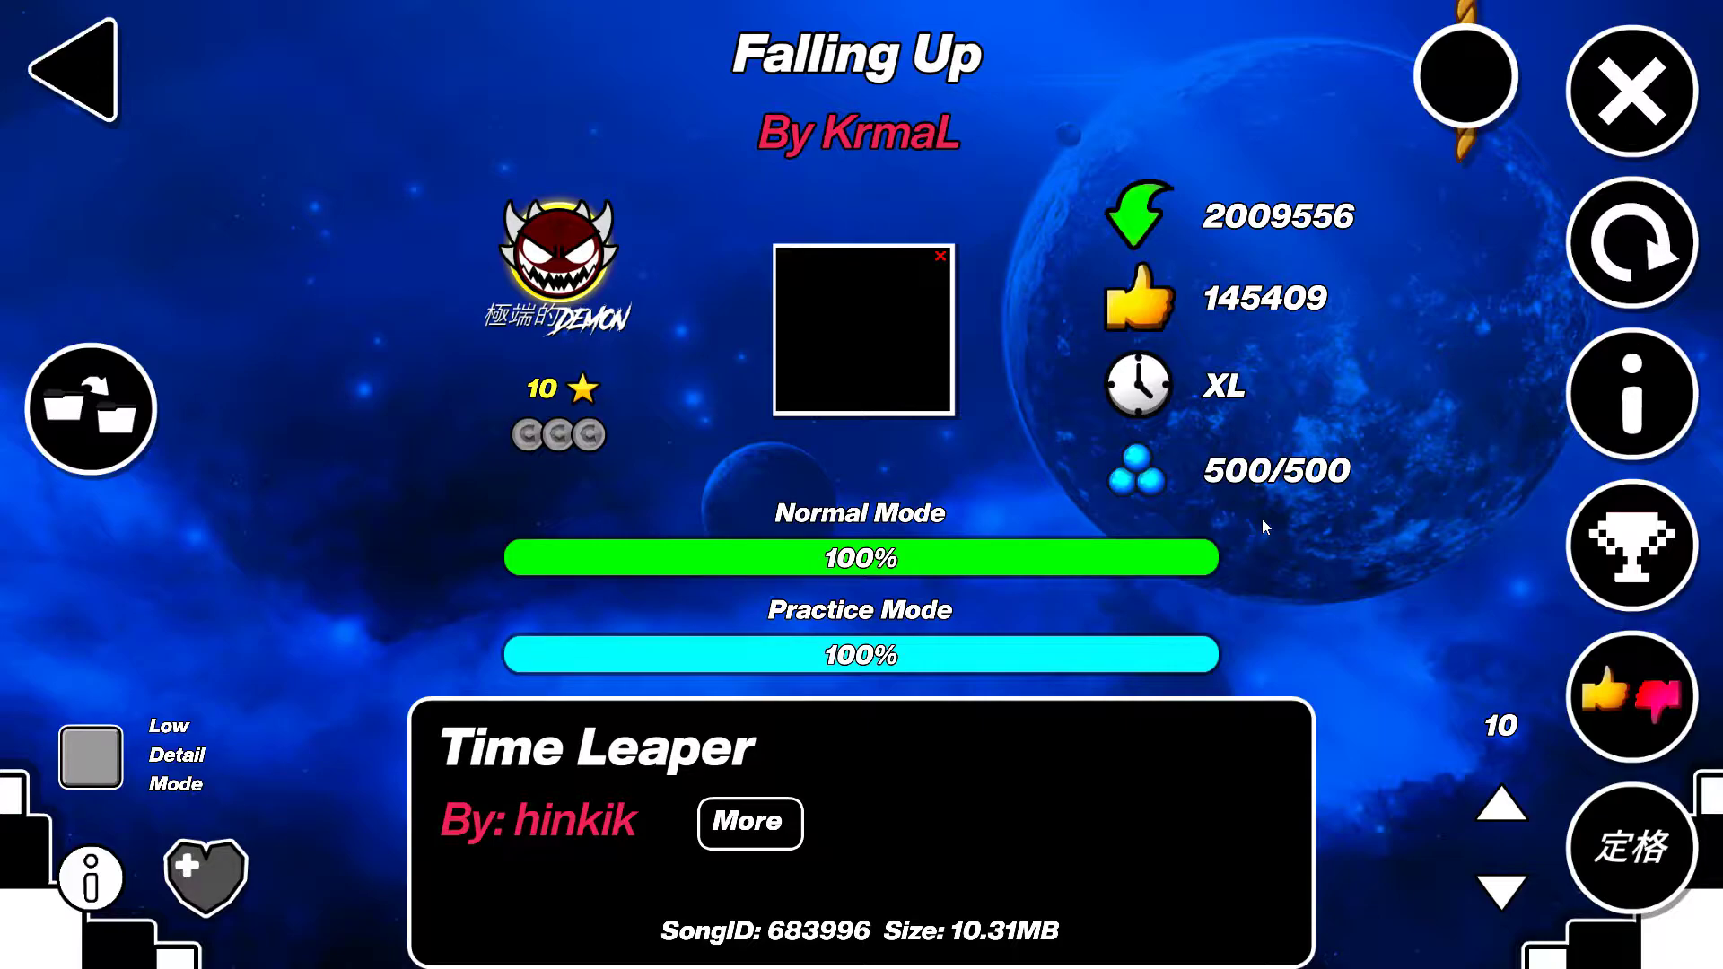
pyautogui.click(67, 869)
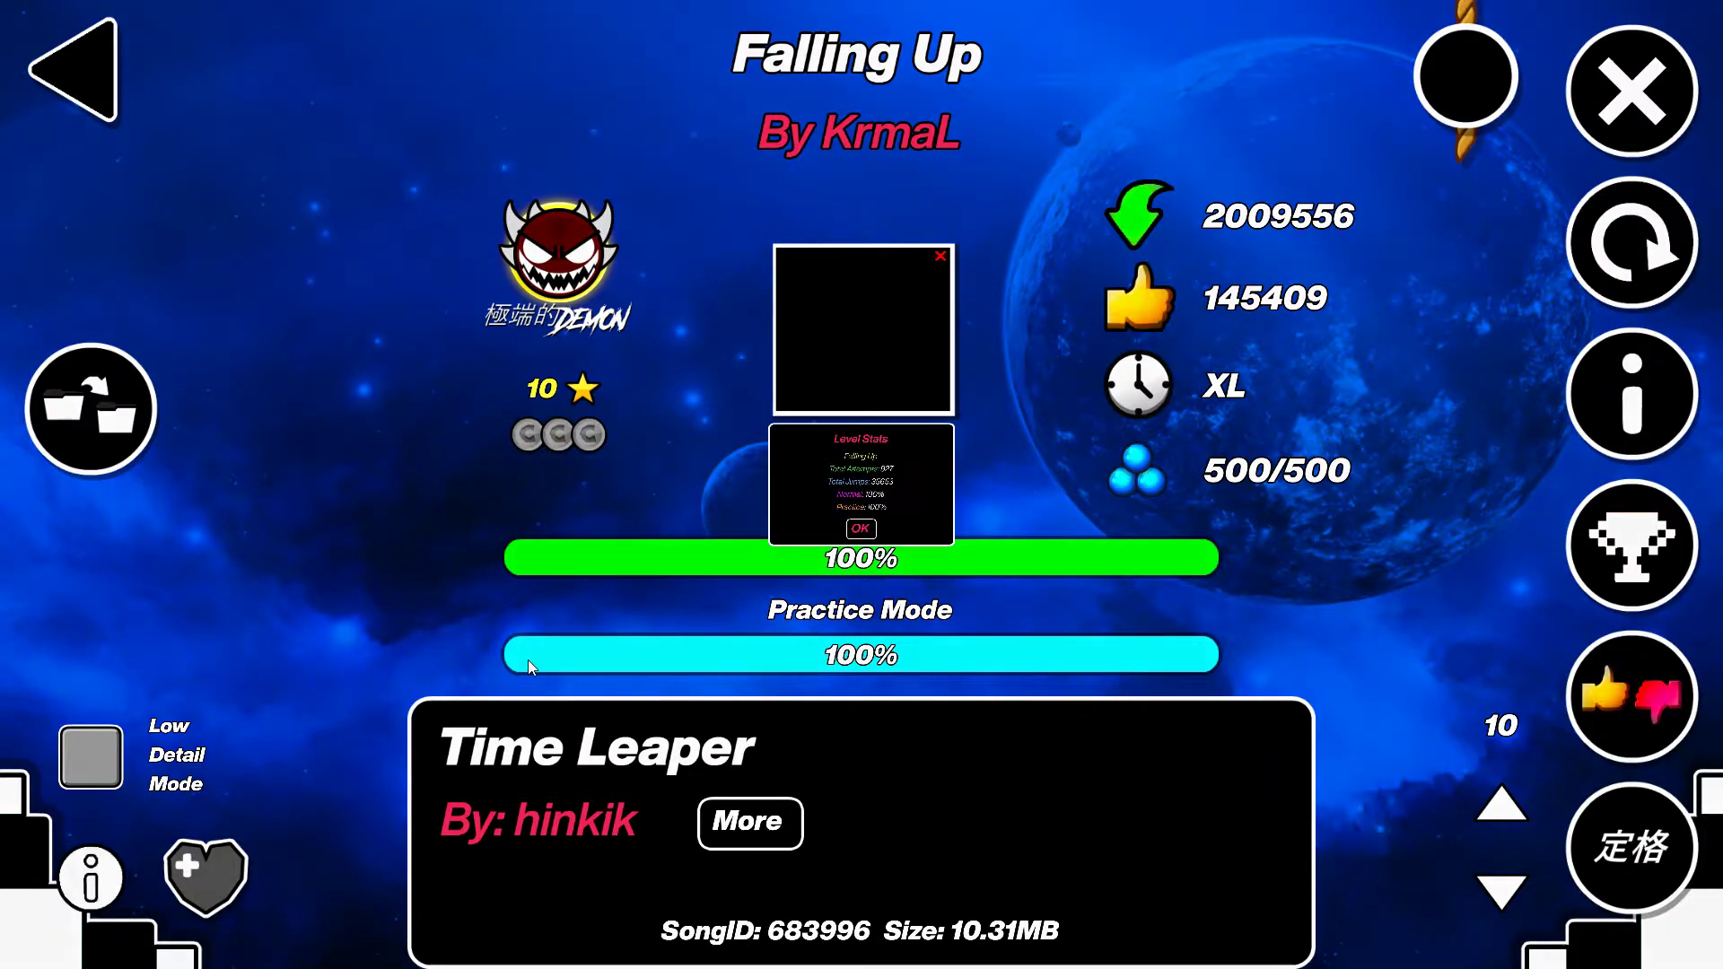
pyautogui.press('Escape')
pyautogui.press('Escape')
pyautogui.press('Escape')
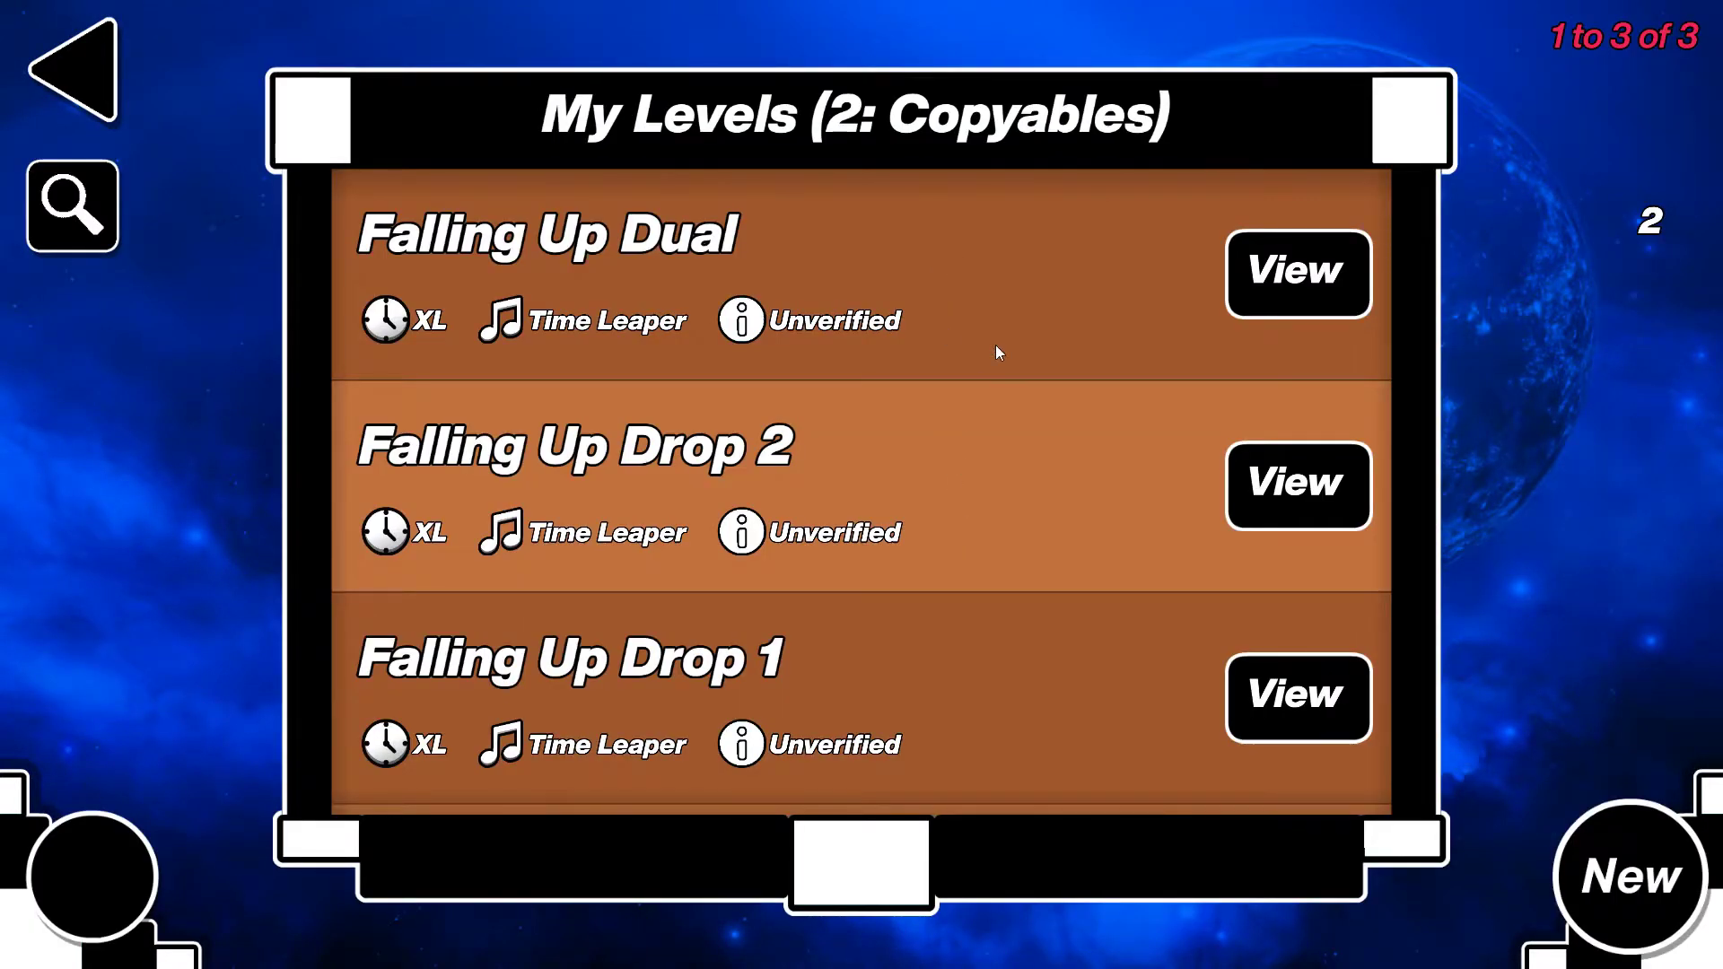
# Edit the Falling Up Dual description in My Levels to read 927+894+587.
pyautogui.click(1240, 733)
pyautogui.click(90, 878)
pyautogui.press('Escape')
pyautogui.press('Escape')
pyautogui.click(1099, 313)
pyautogui.write('+894')
pyautogui.press('Escape')
pyautogui.click(1296, 480)
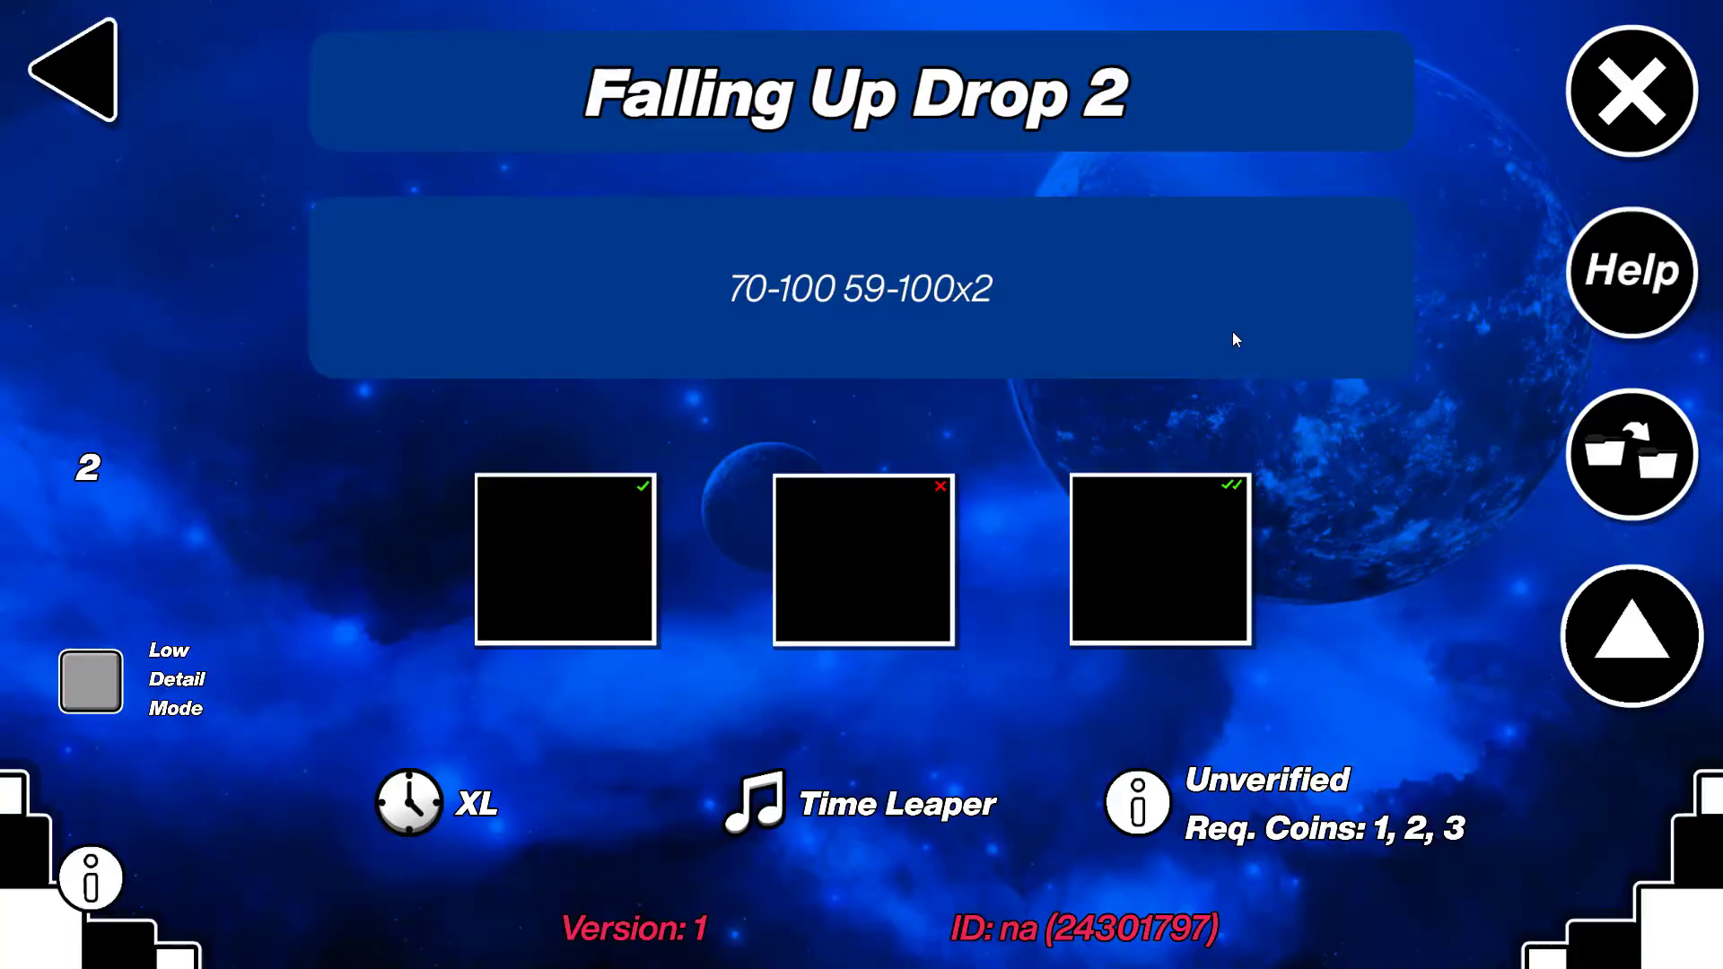
pyautogui.press('Escape')
pyautogui.click(1237, 331)
pyautogui.click(1138, 281)
pyautogui.write('+587')
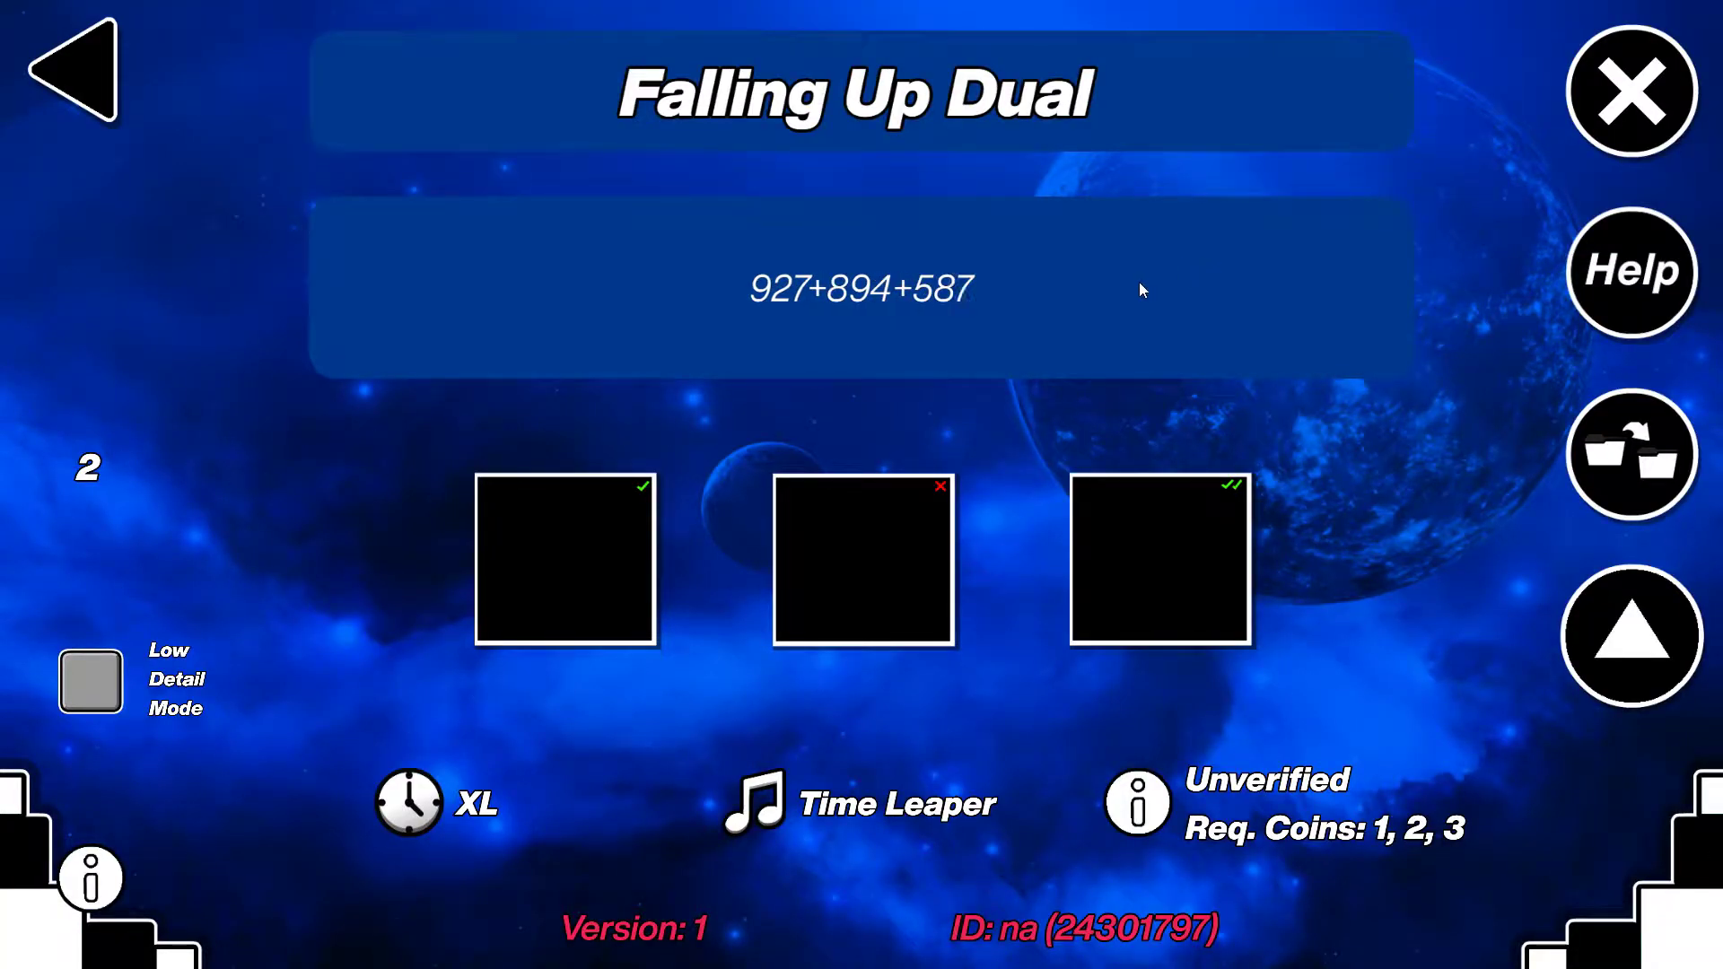
pyautogui.press('Escape')
pyautogui.click(1297, 269)
pyautogui.write('385=')
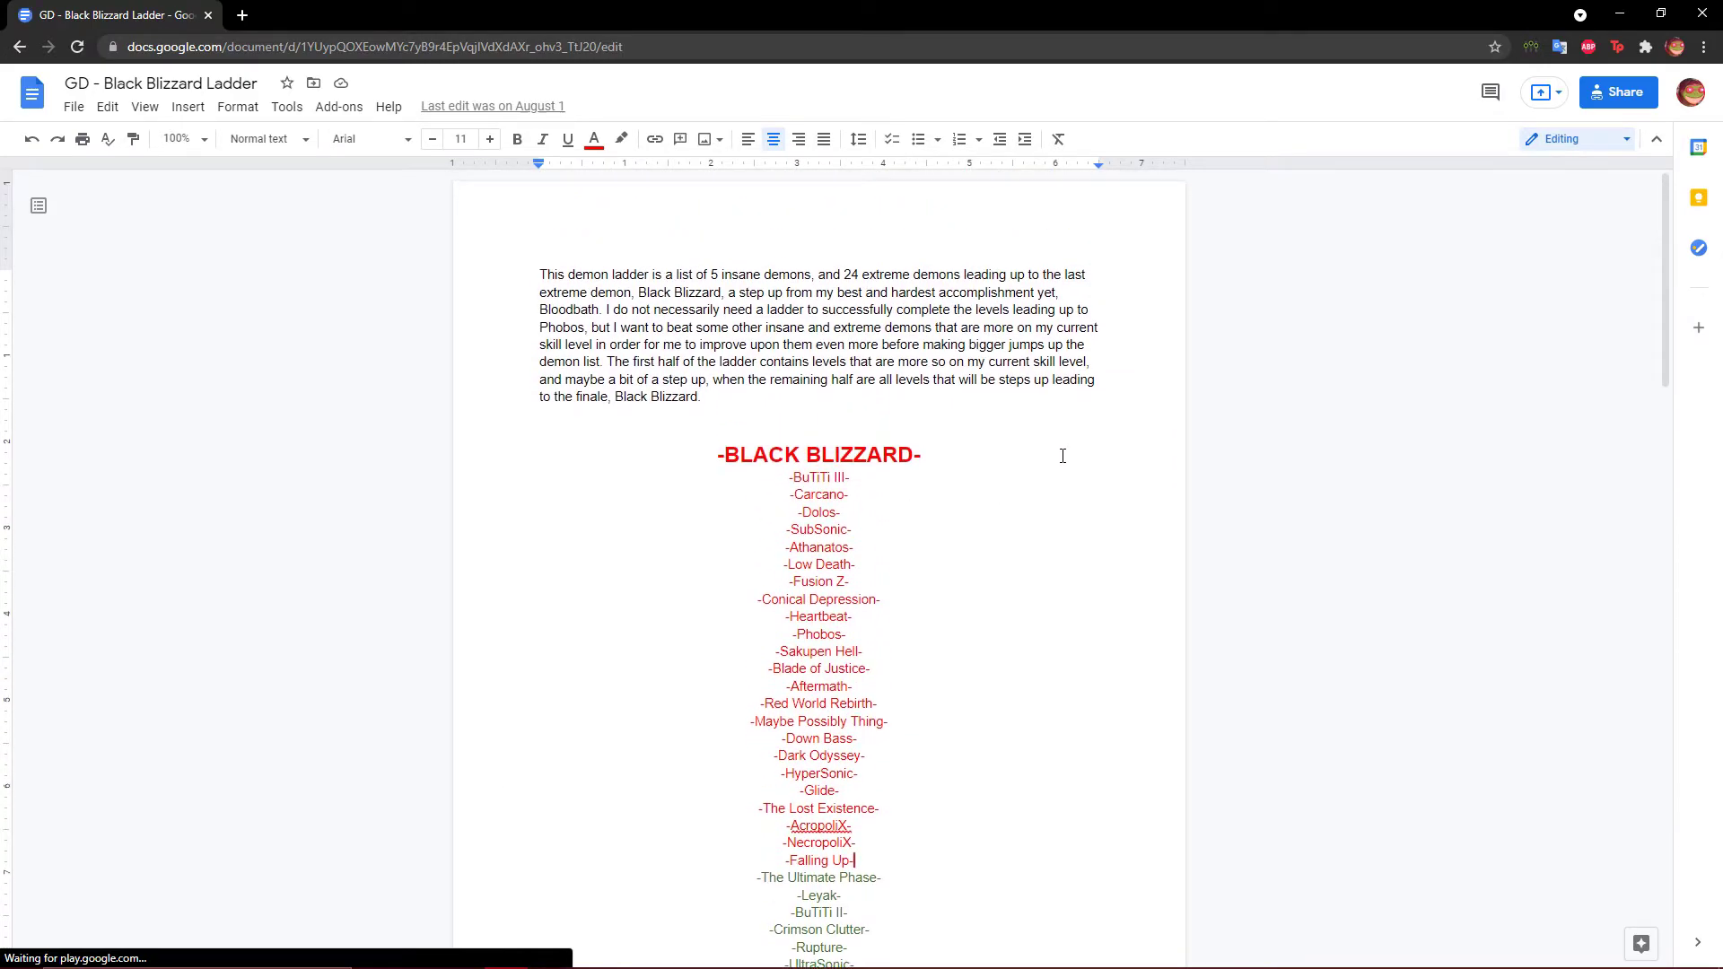
pyautogui.scroll(-2, 900, 587)
# In Google Docs, colour the Falling Up ladder line dark green.
pyautogui.hotkey('shift', 'Right')
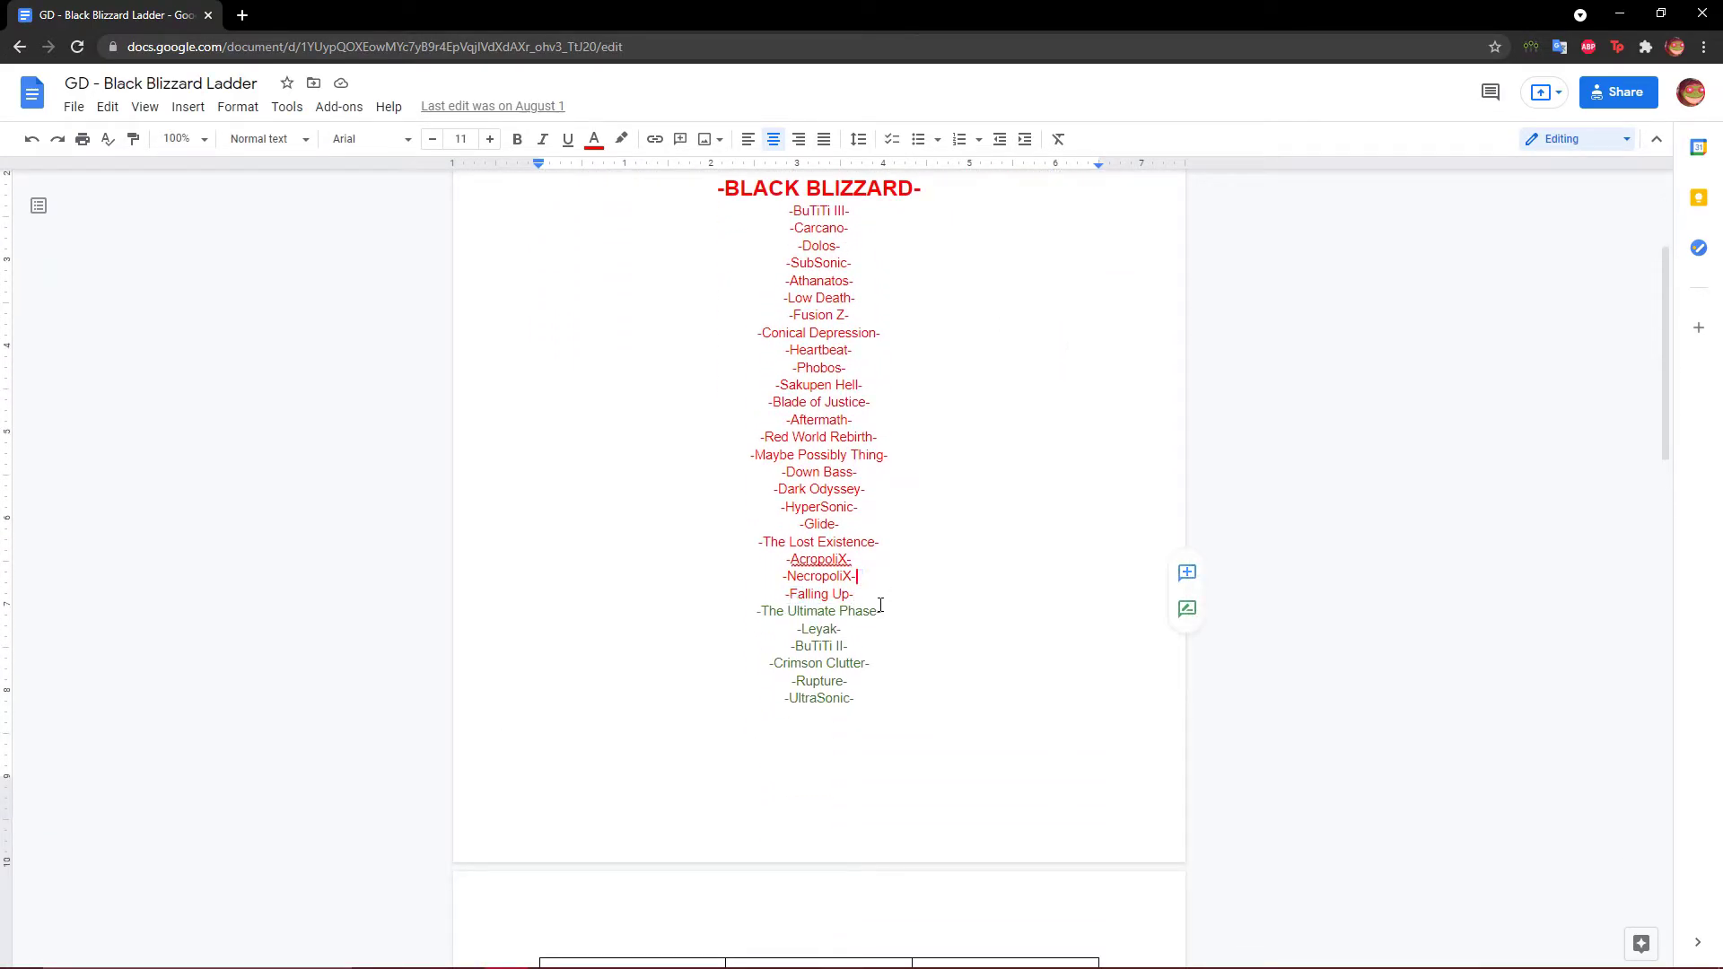
pyautogui.tripleClick(737, 601)
pyautogui.click(594, 140)
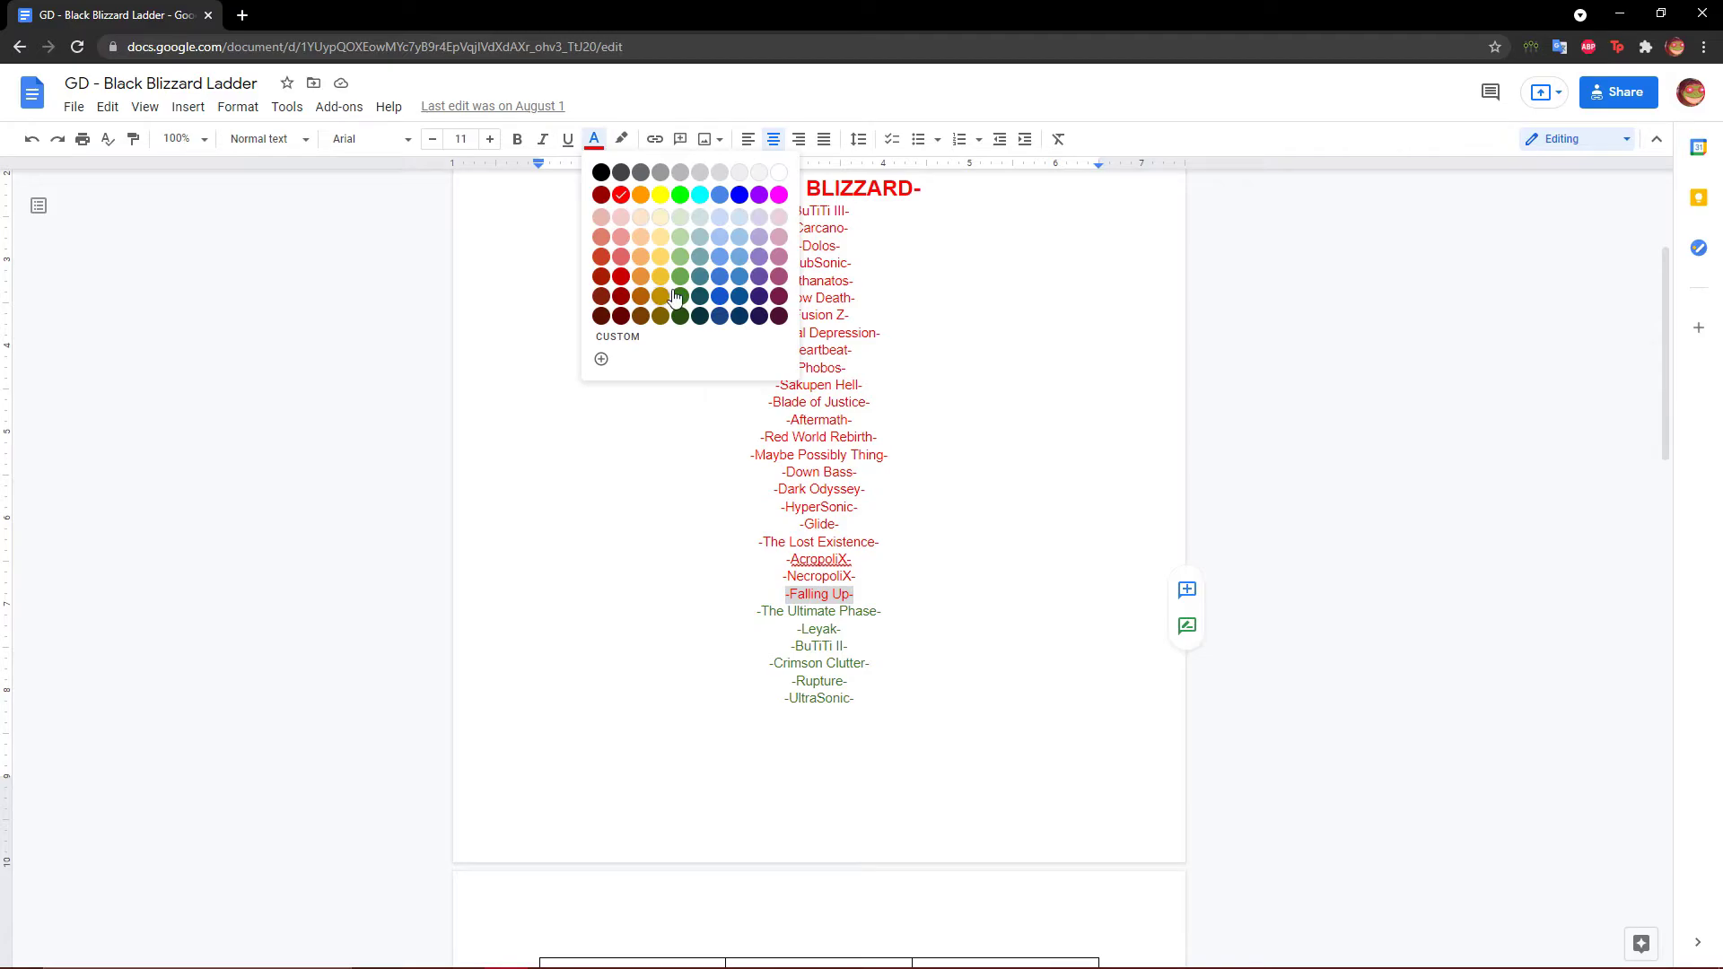
pyautogui.click(684, 298)
pyautogui.scroll(-3, 983, 611)
pyautogui.scroll(-2, 1080, 423)
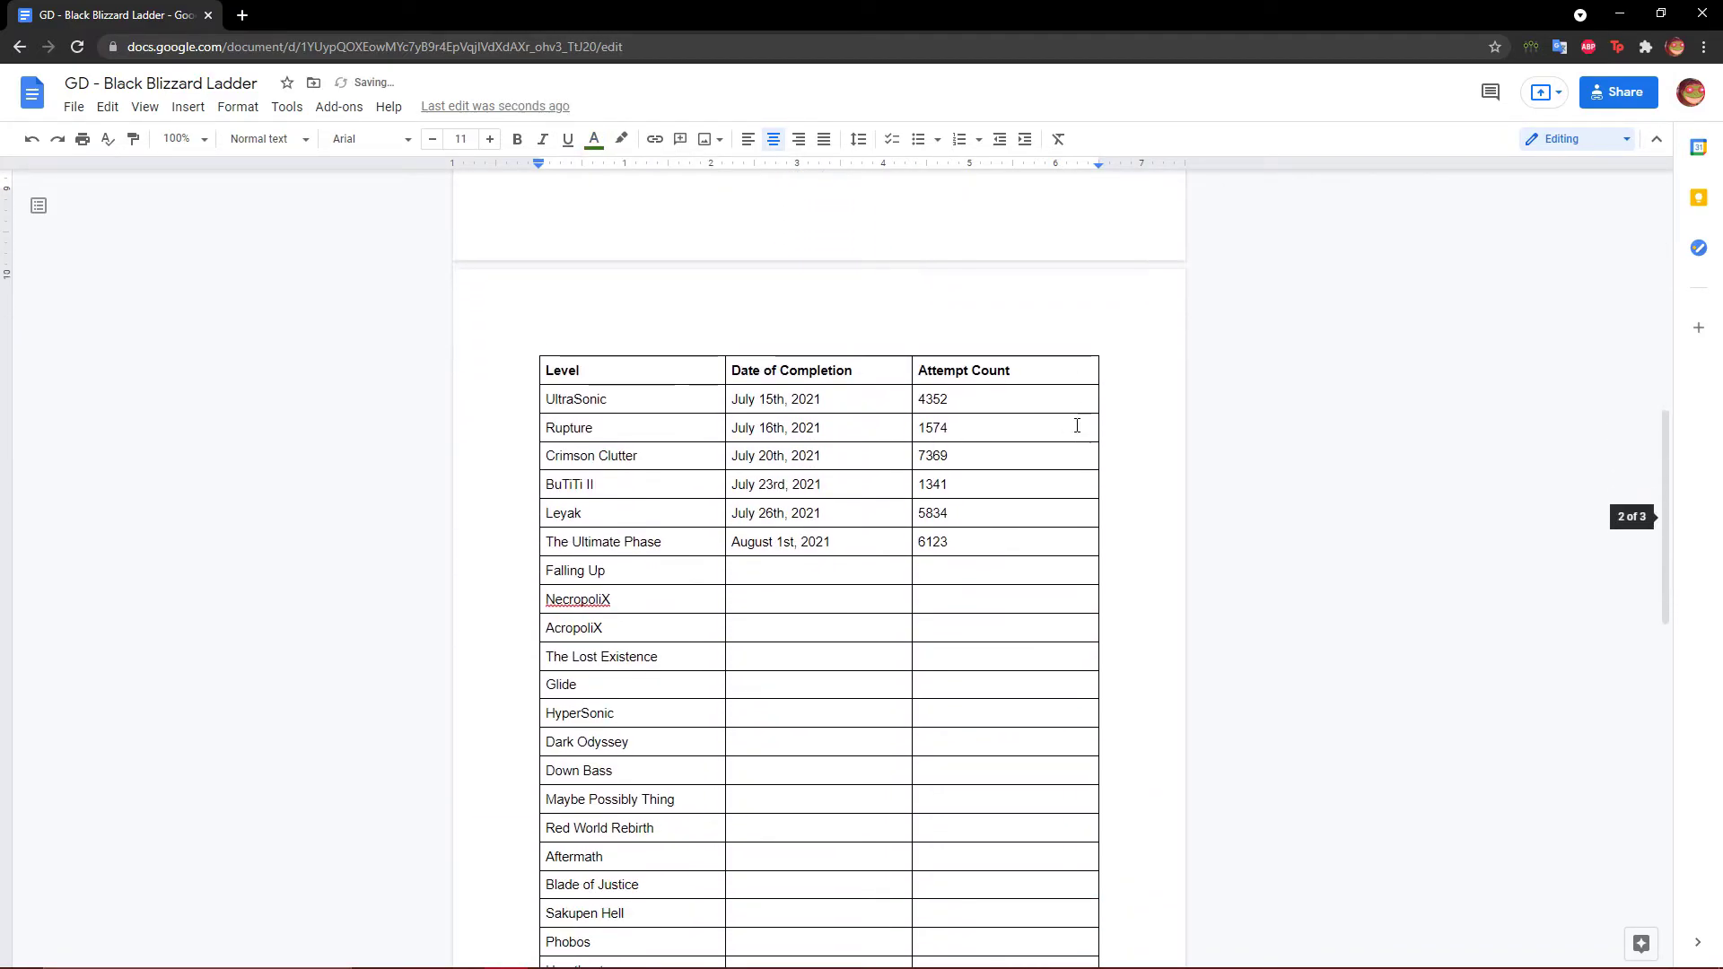
# Select the Falling Up row's Date of Completion cell to enter August 17, 2021.
pyautogui.click(876, 550)
pyautogui.write('Augus')
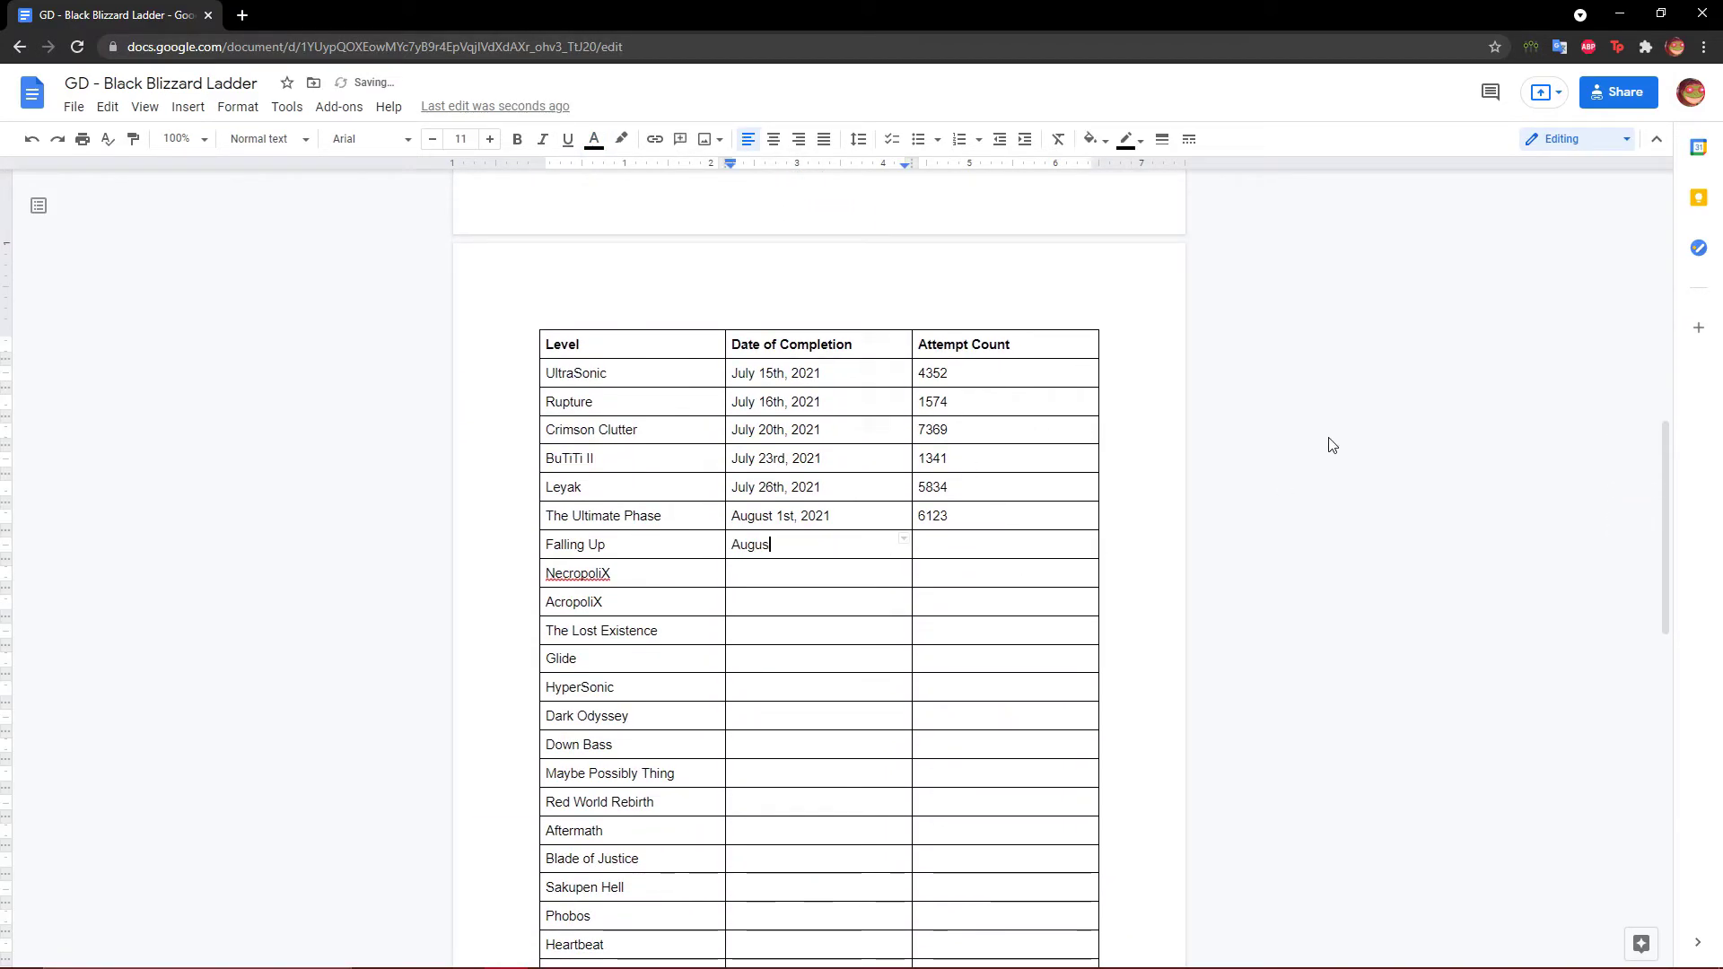
pyautogui.write('t 17,')
pyautogui.write(' 2021')
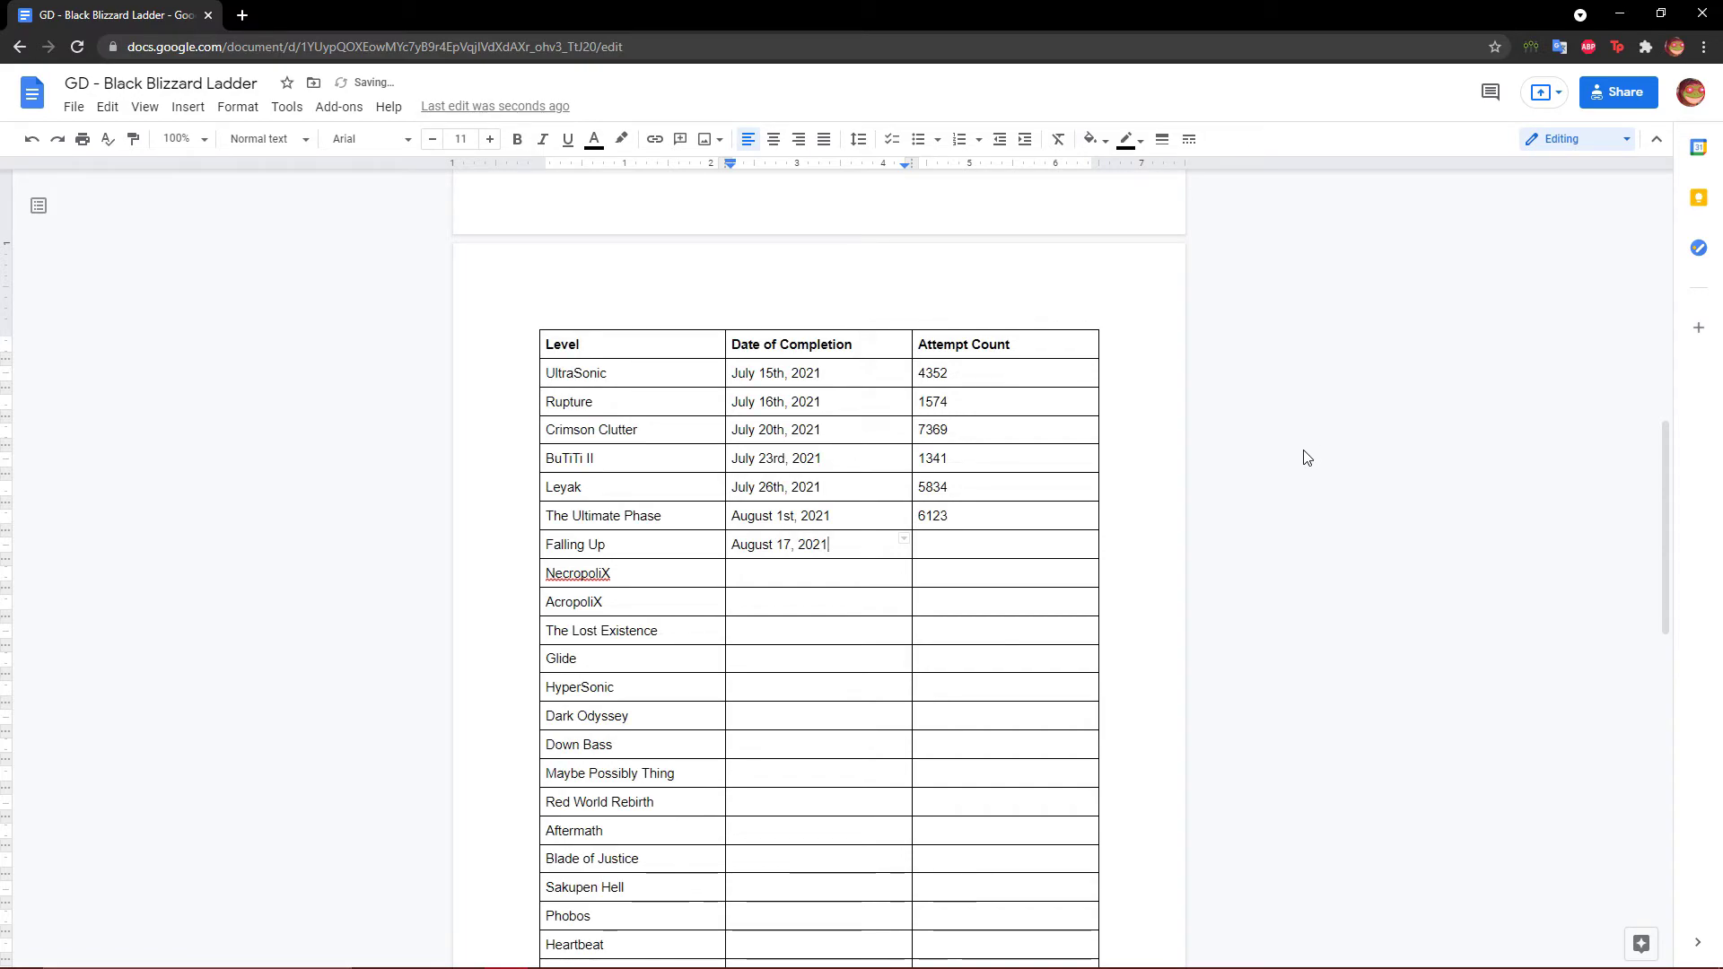